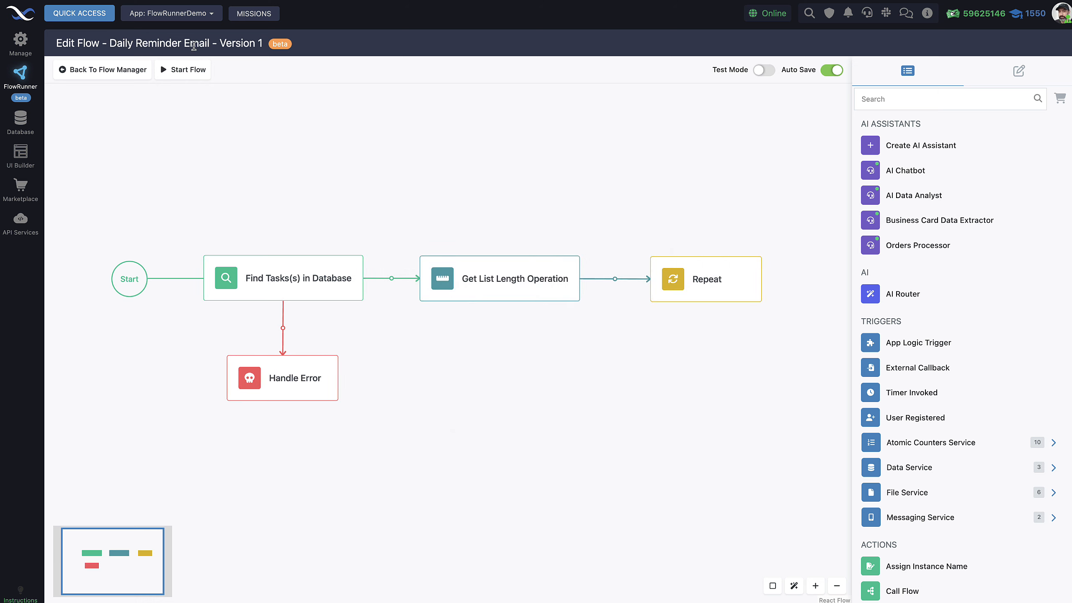
# Step: Start the Daily Reminder Email flow running from the flow editor
pyautogui.click(184, 74)
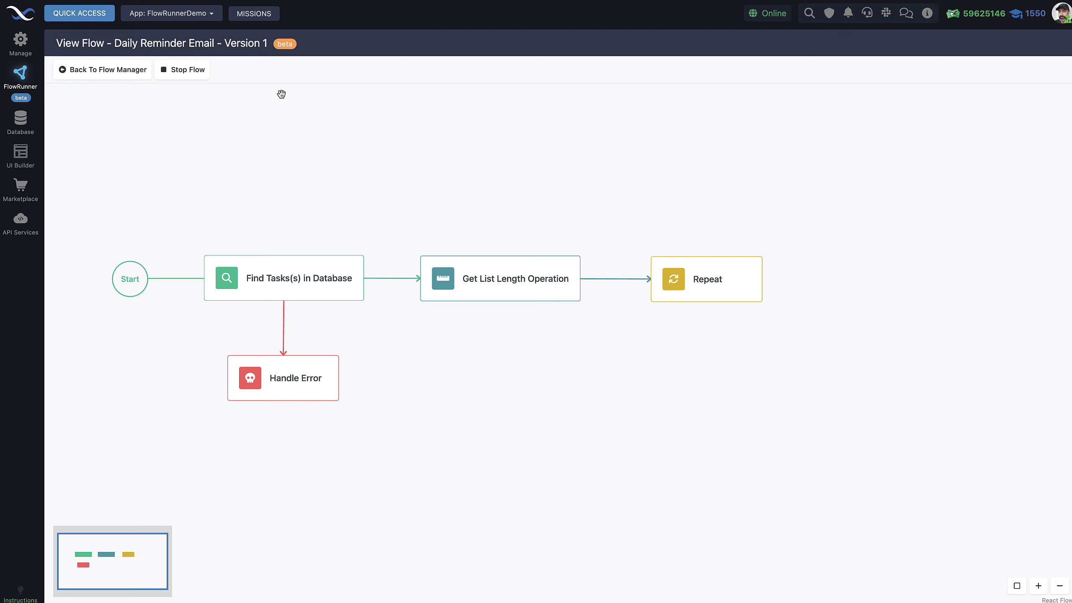
pyautogui.scroll(-1, 281, 94)
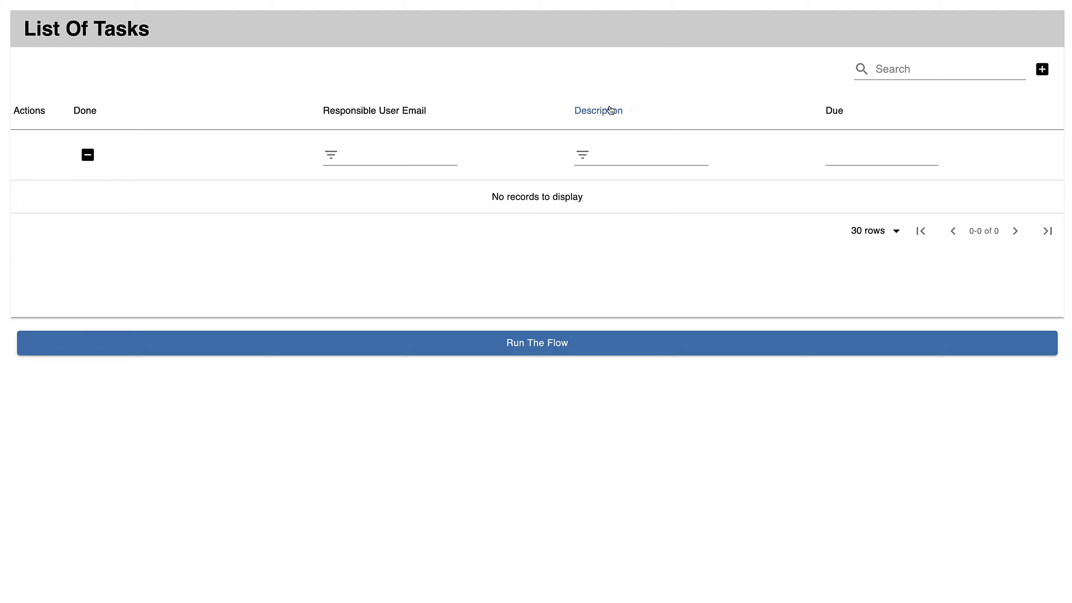
# Step: Add a task row with the responsible user's e-mail and description 'Recording a flowRunner training video'
pyautogui.click(1042, 71)
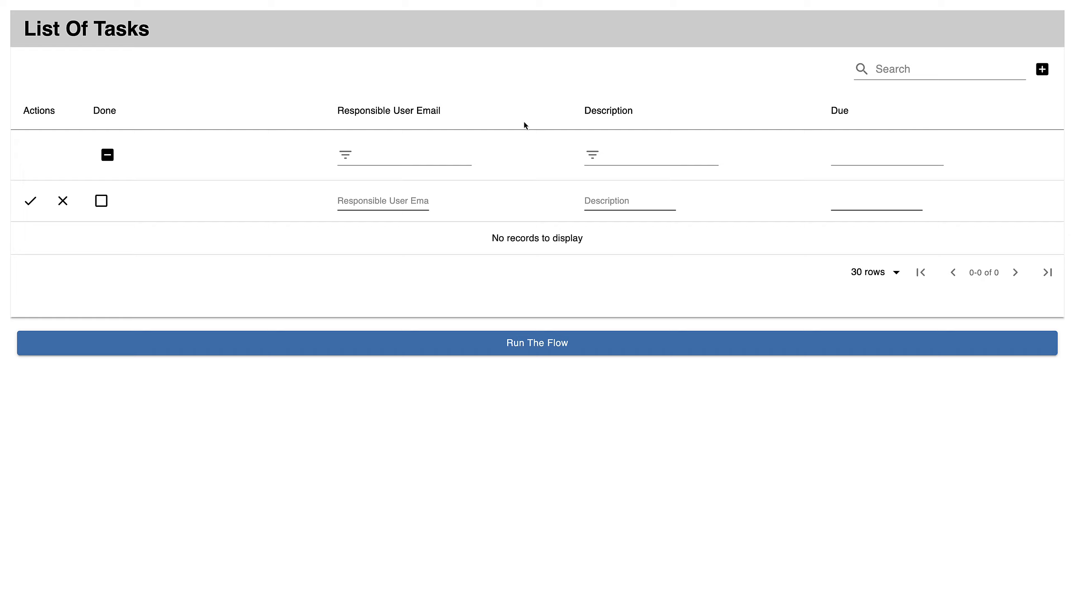
pyautogui.click(366, 200)
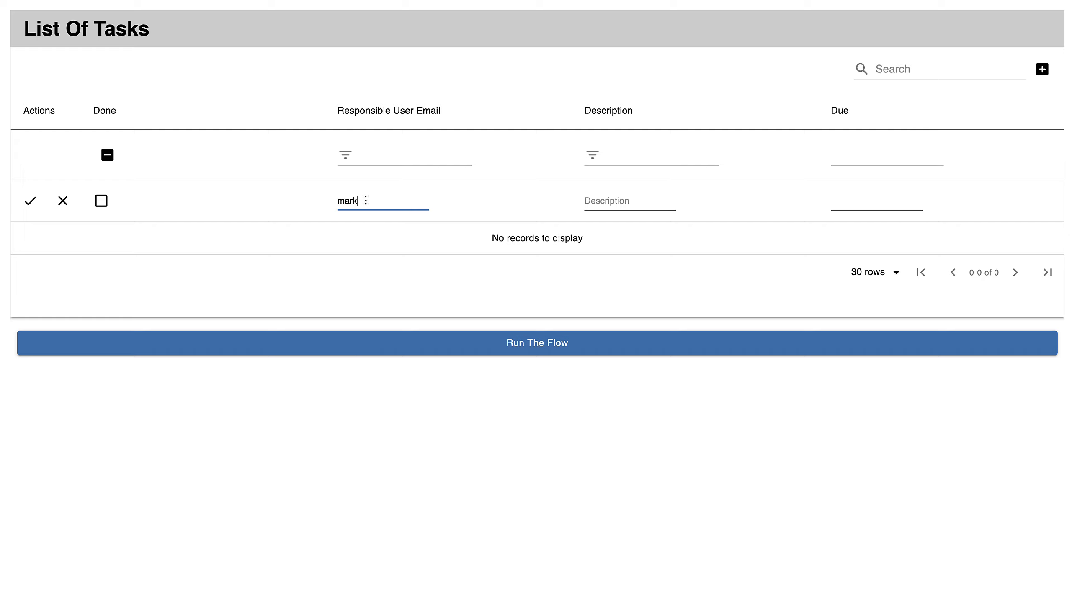
pyautogui.click(639, 199)
pyautogui.write('Rec')
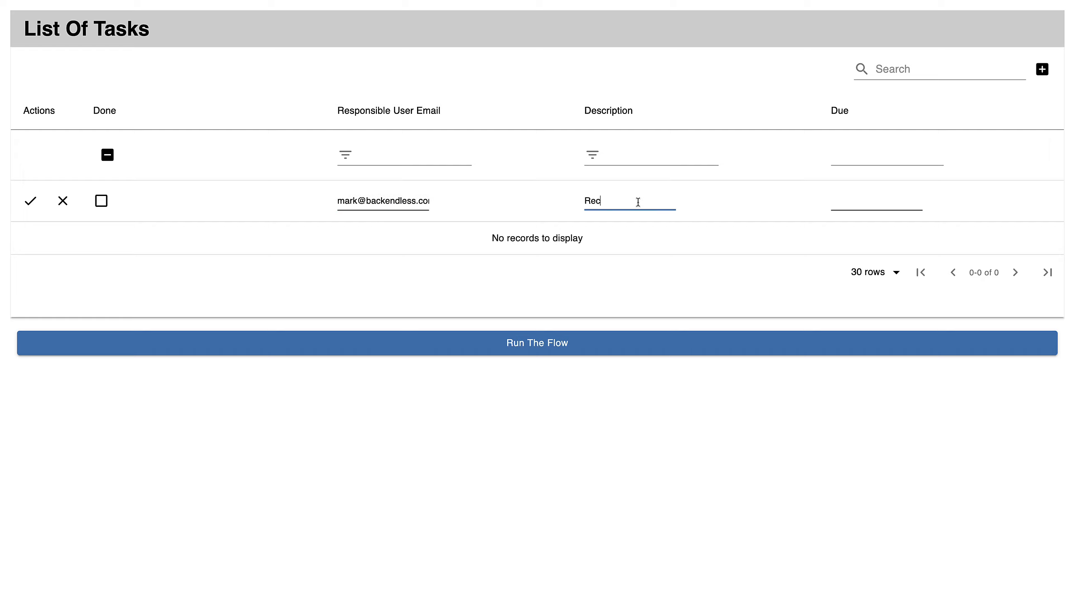
pyautogui.write('ording a flo')
pyautogui.write('wRunner tra')
pyautogui.write('ining video')
# Step: Set the due date to 30.01.2025 14:02:00 and save the new task
pyautogui.click(845, 203)
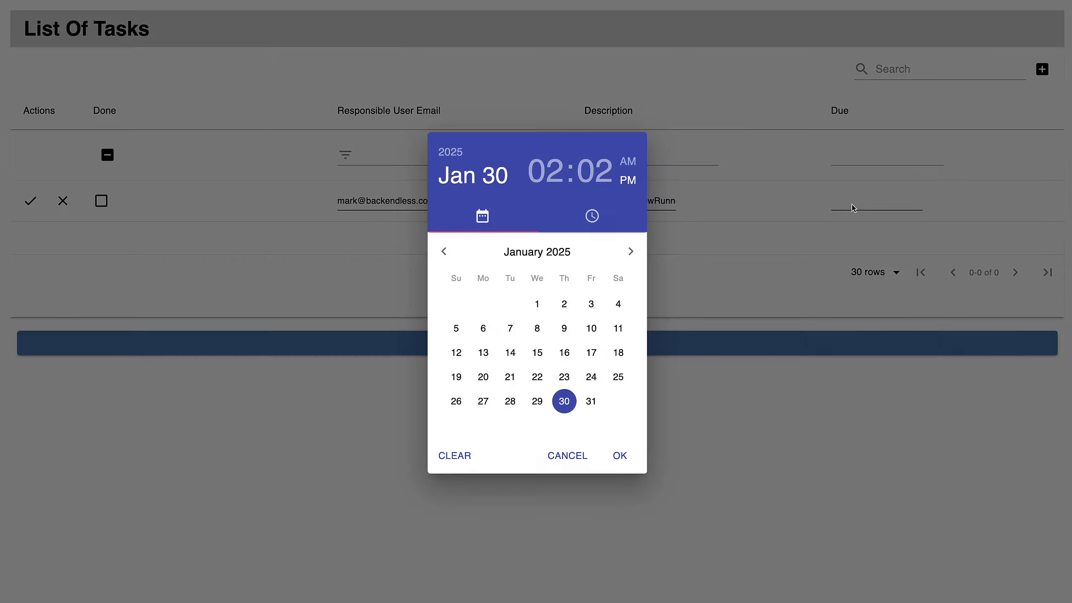
pyautogui.click(565, 402)
pyautogui.click(620, 455)
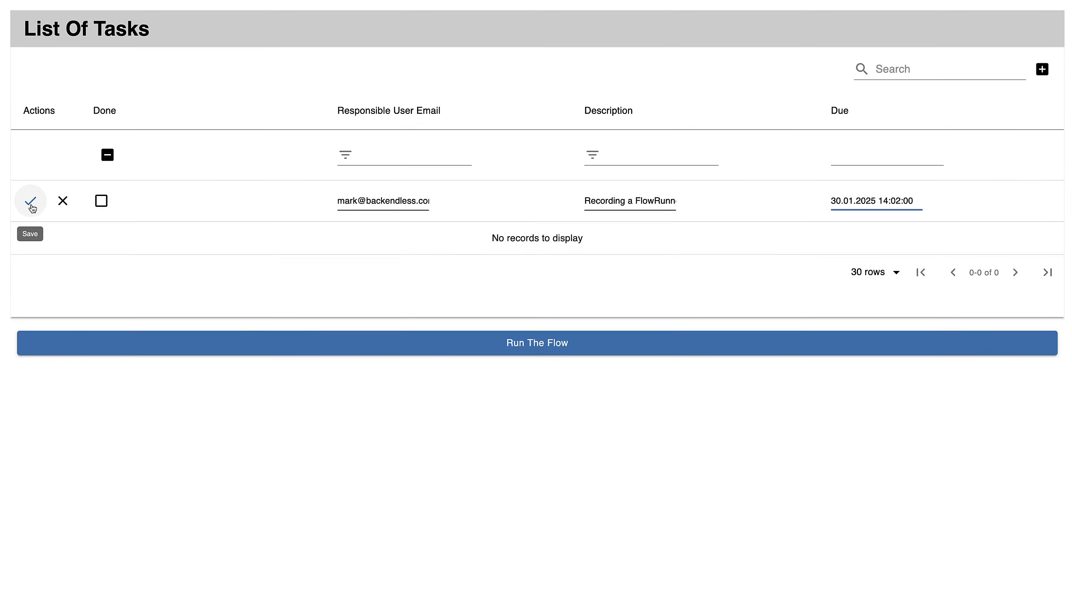
pyautogui.click(29, 203)
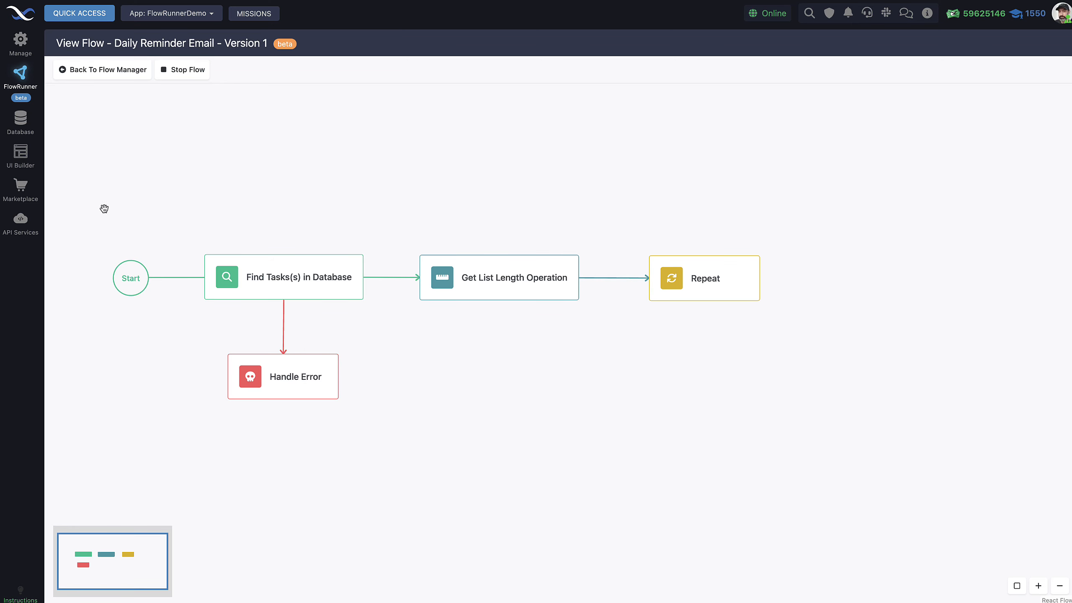
# Step: Go to the Database Data Browser via Quick Access to view the Tasks table
pyautogui.click(86, 15)
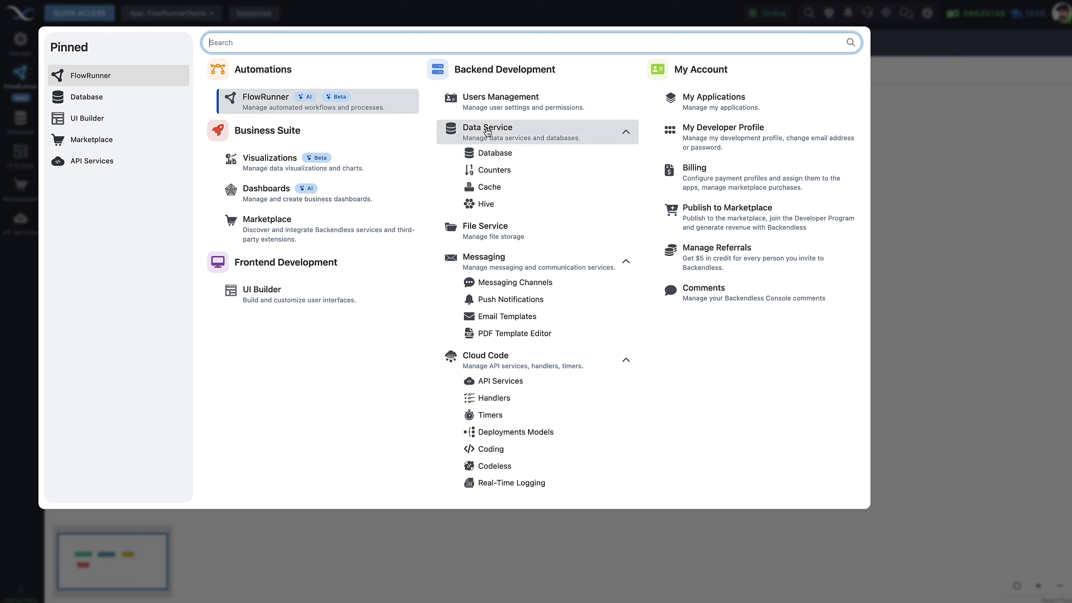
pyautogui.click(496, 153)
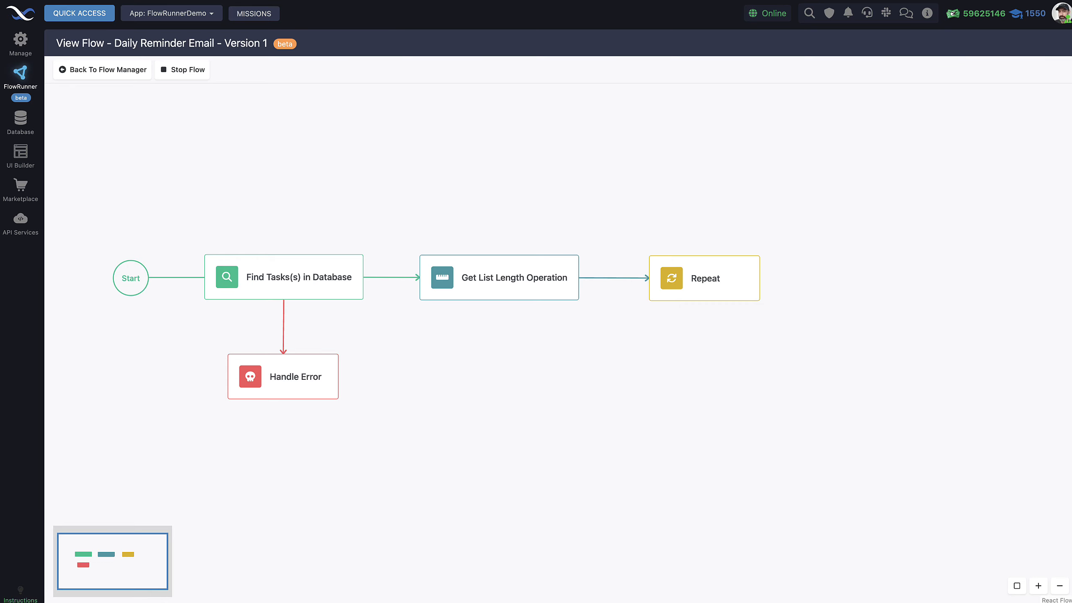
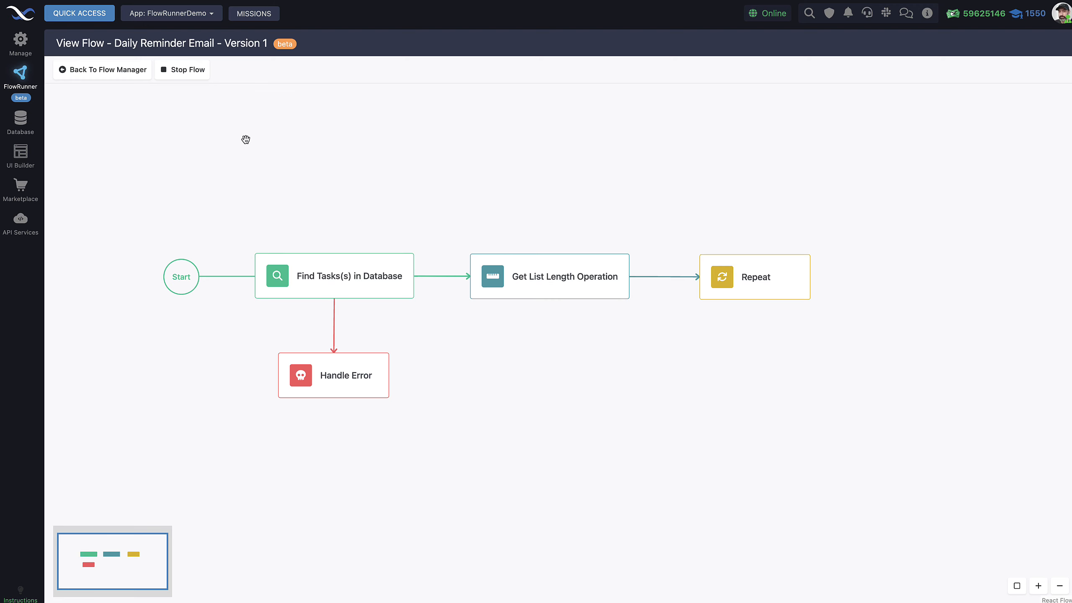
# Step: Stop the Daily Reminder Email flow, dismiss the analytics warning, and open the Find Tasks(s) in Database settings
pyautogui.click(182, 70)
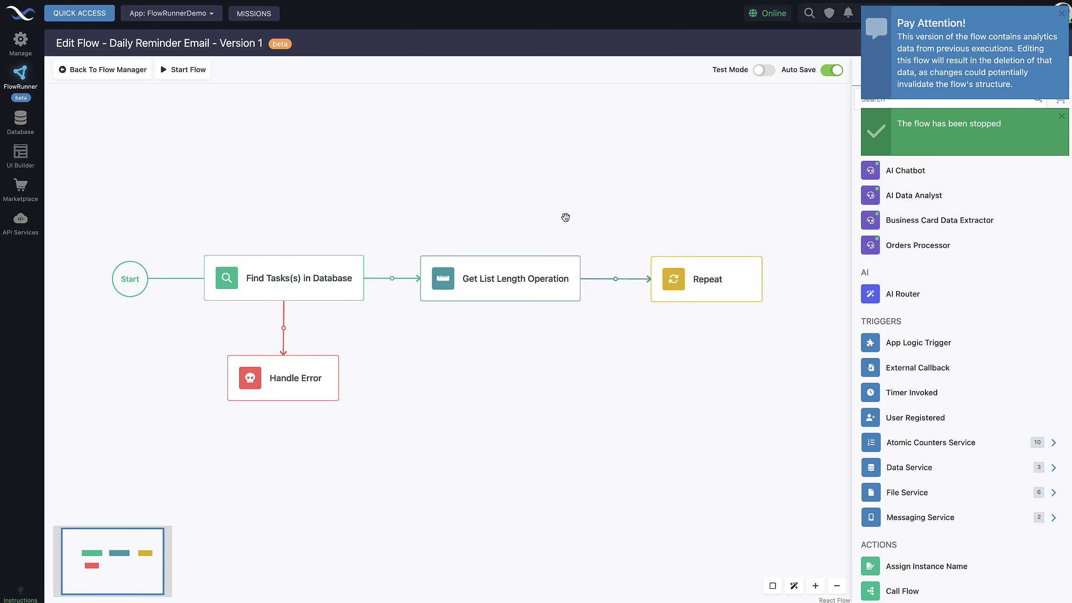
pyautogui.moveTo(593, 203); pyautogui.dragTo(580, 201)
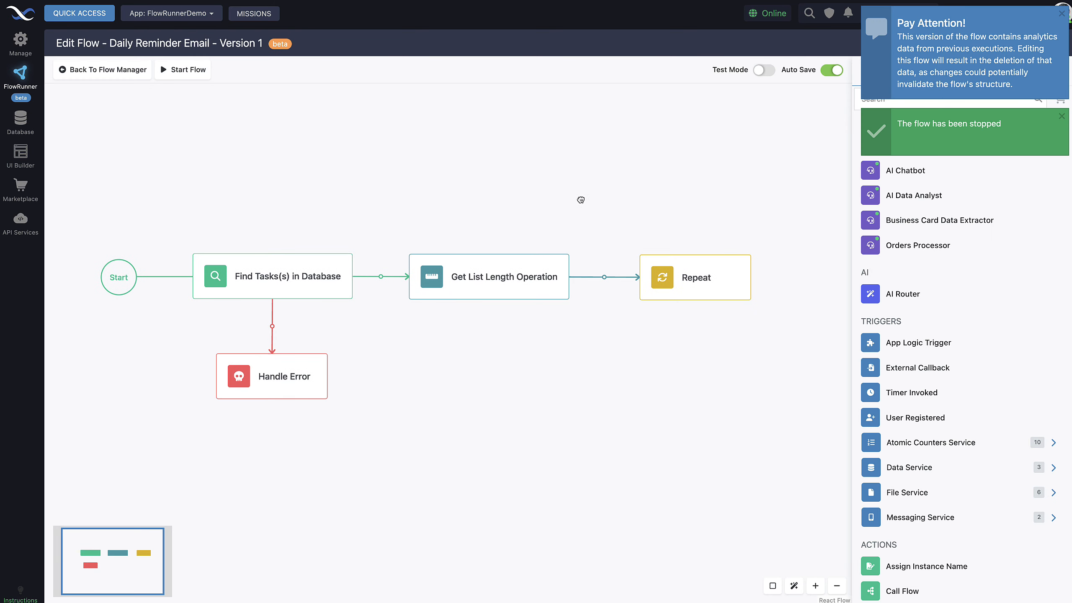
pyautogui.click(1061, 15)
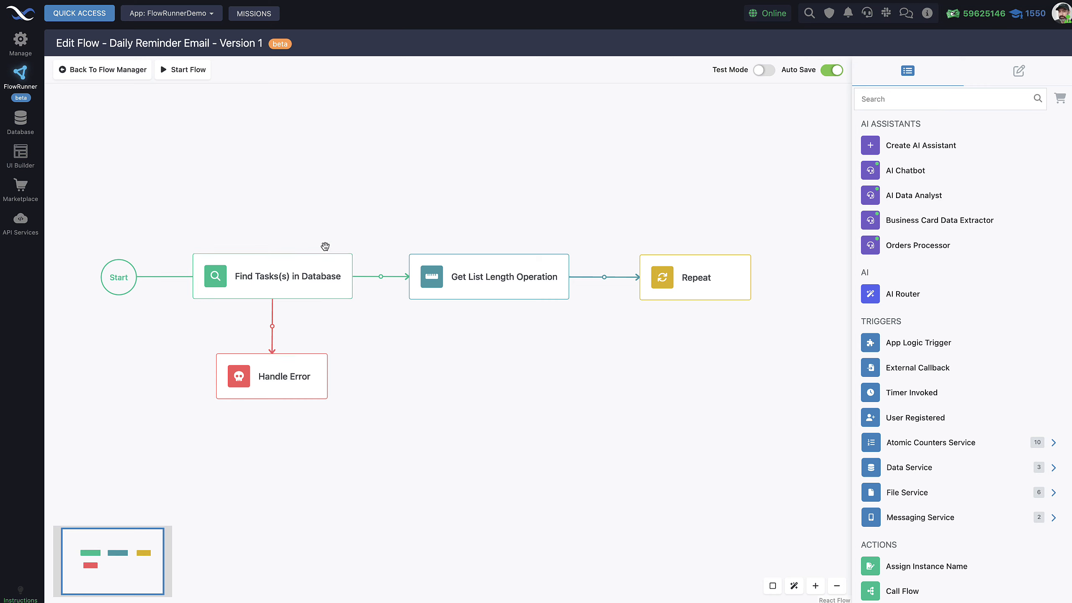
pyautogui.moveTo(259, 211); pyautogui.dragTo(283, 169)
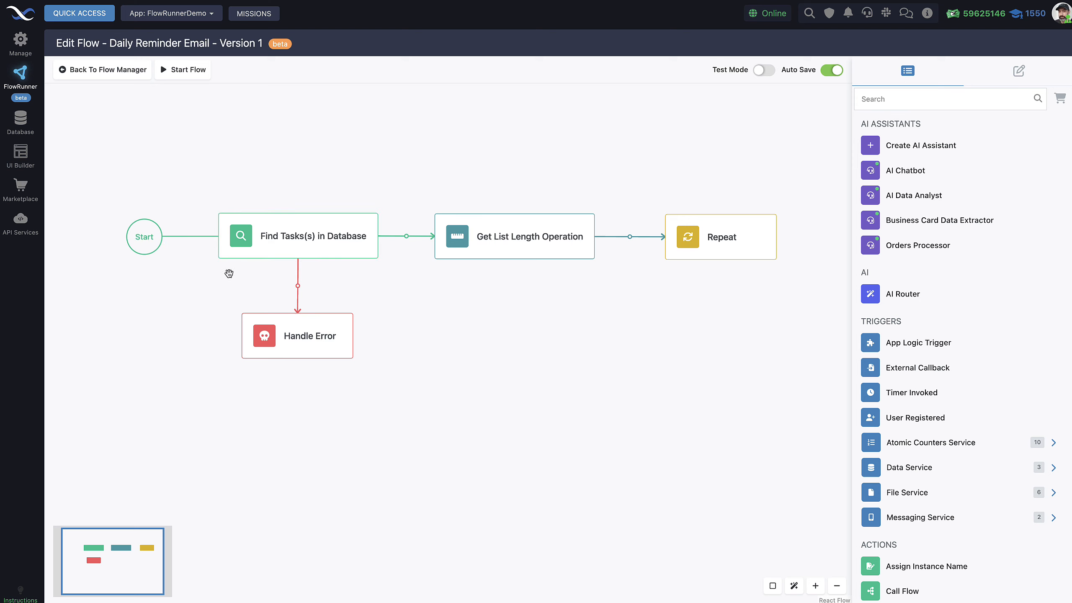
pyautogui.click(295, 240)
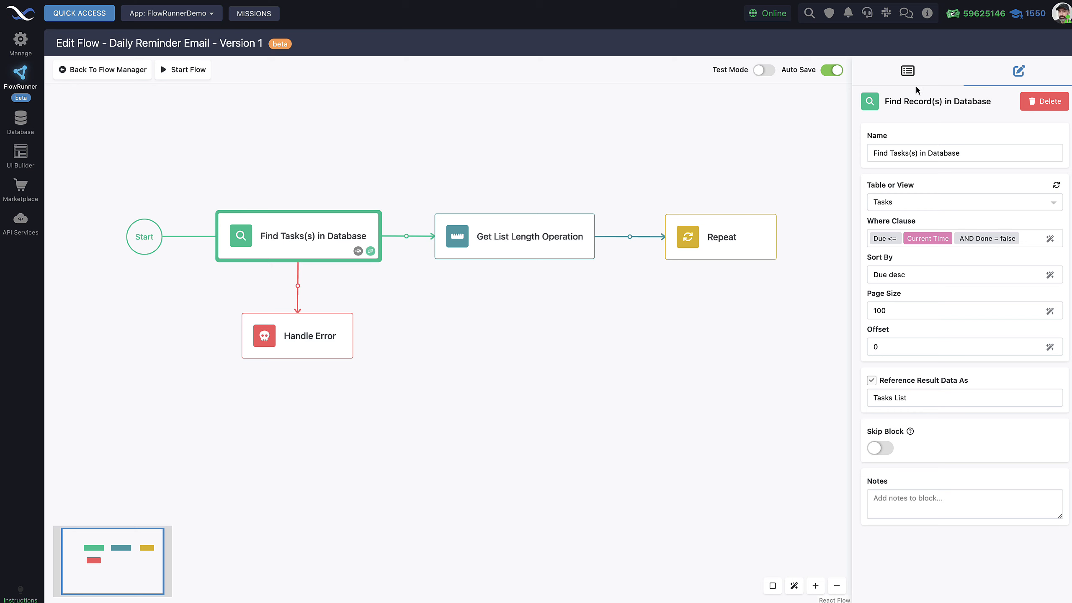
pyautogui.click(908, 71)
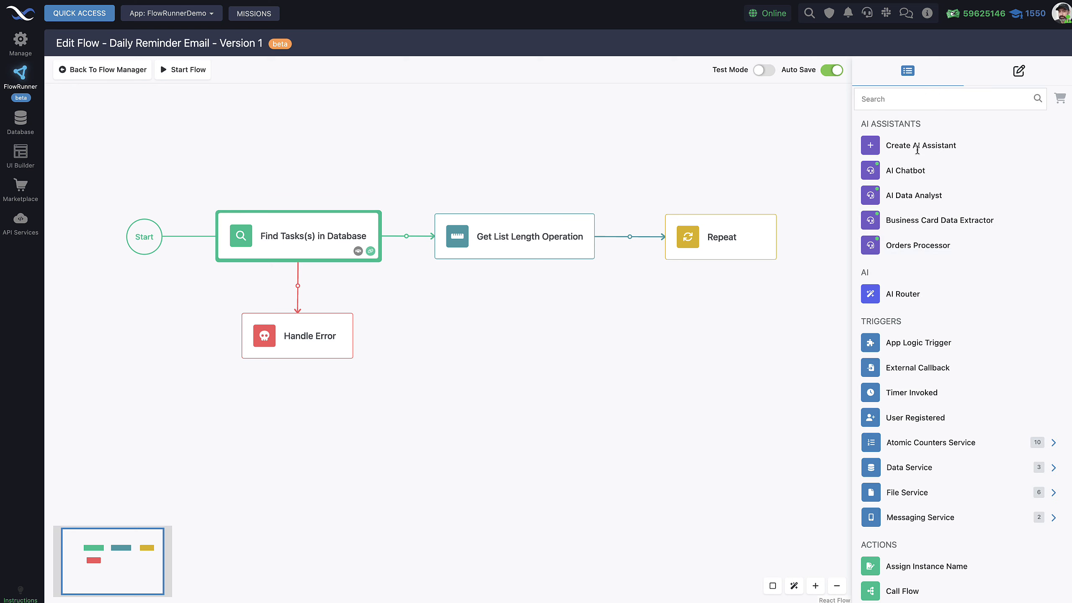
pyautogui.scroll(-5, 933, 318)
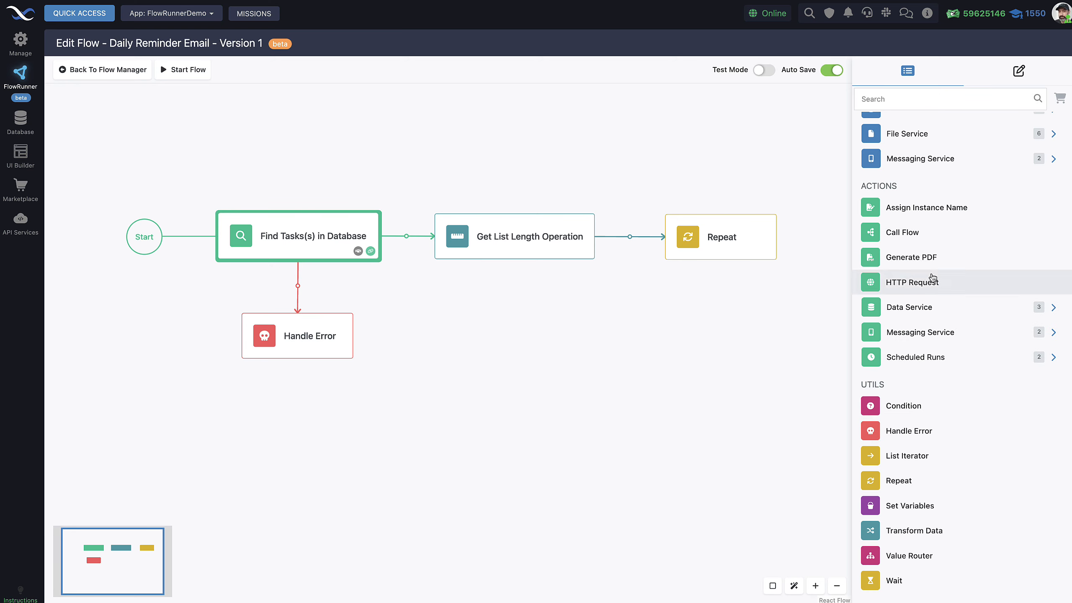
pyautogui.click(924, 310)
pyautogui.moveTo(919, 363)
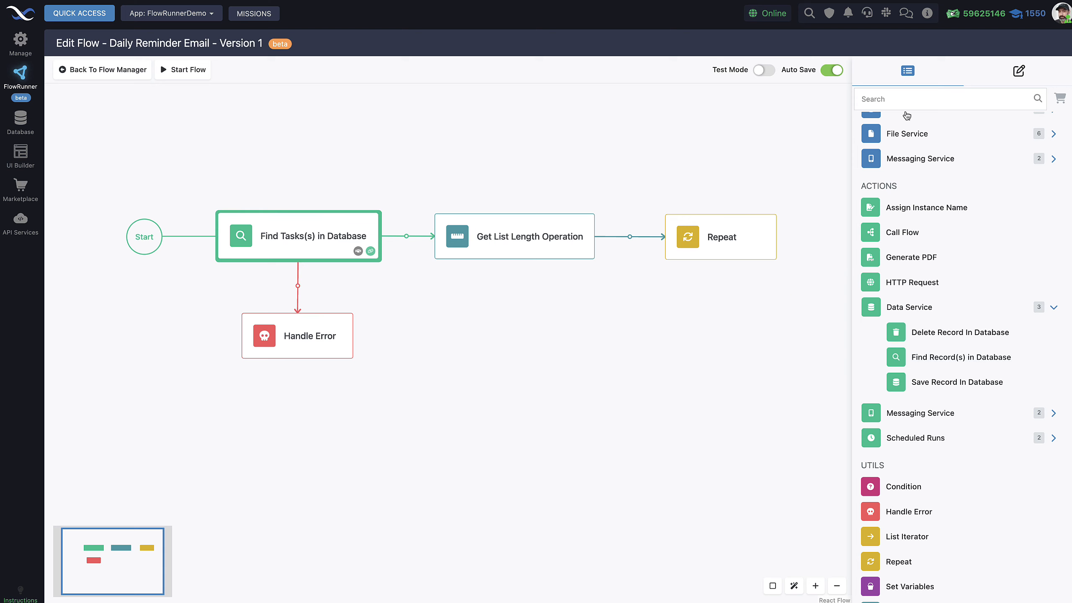
pyautogui.click(1026, 71)
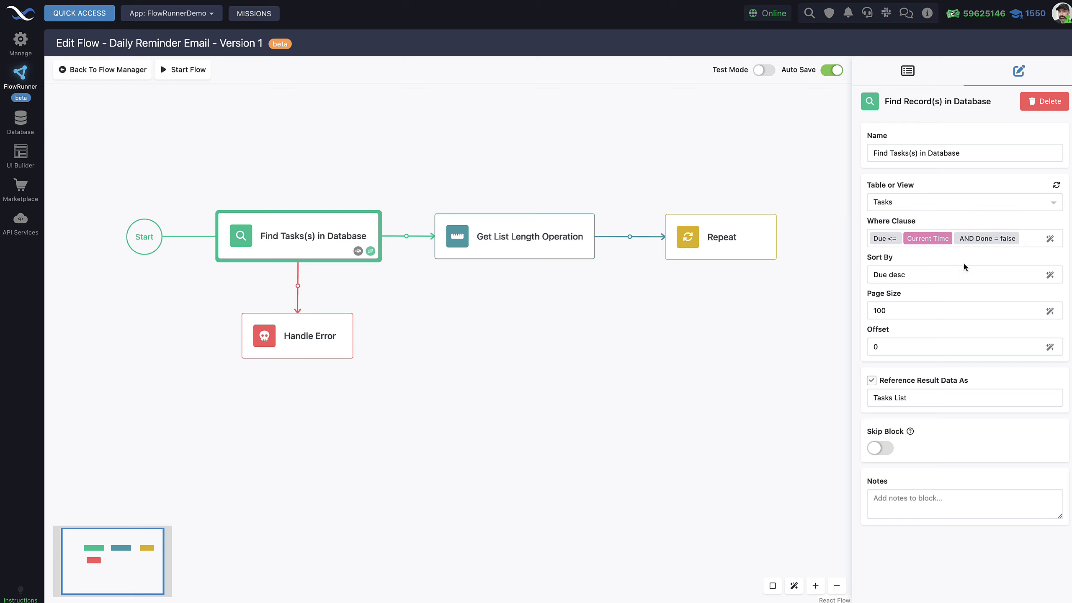
pyautogui.click(1050, 240)
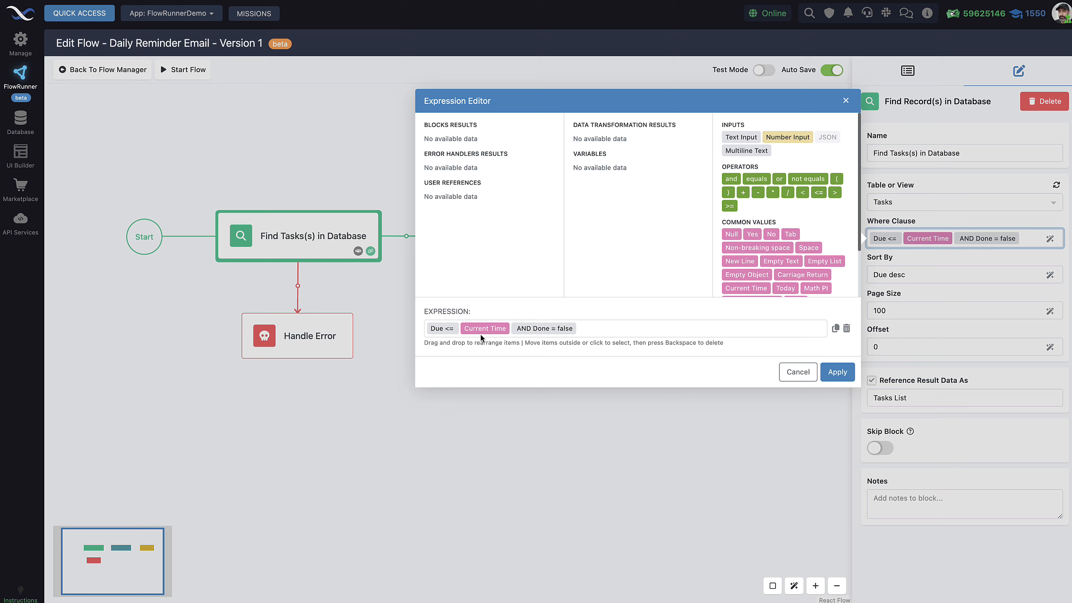
pyautogui.scroll(-3, 763, 256)
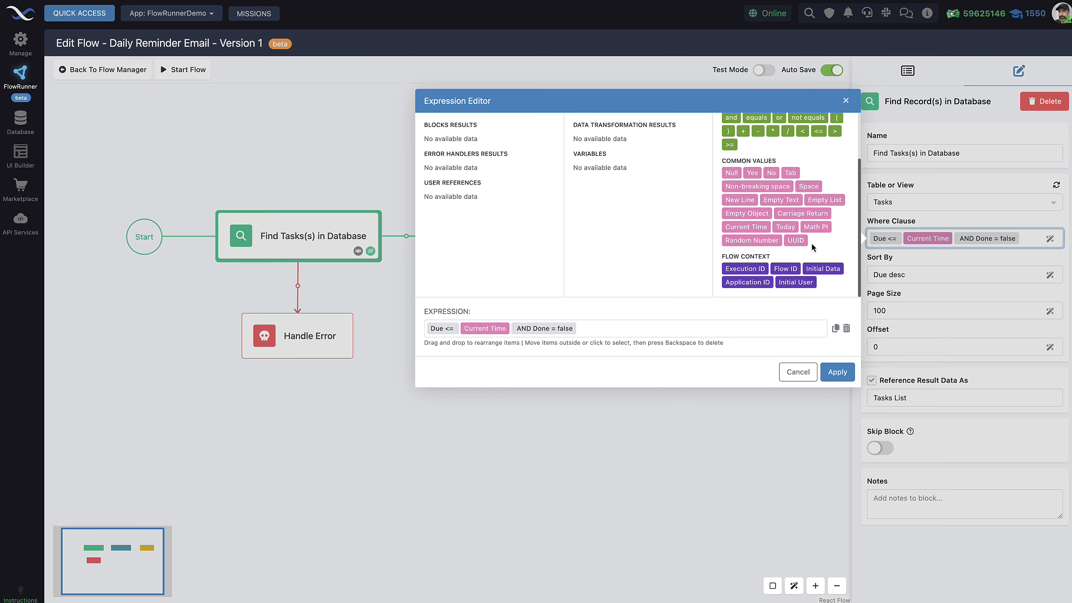
pyautogui.scroll(1, 768, 202)
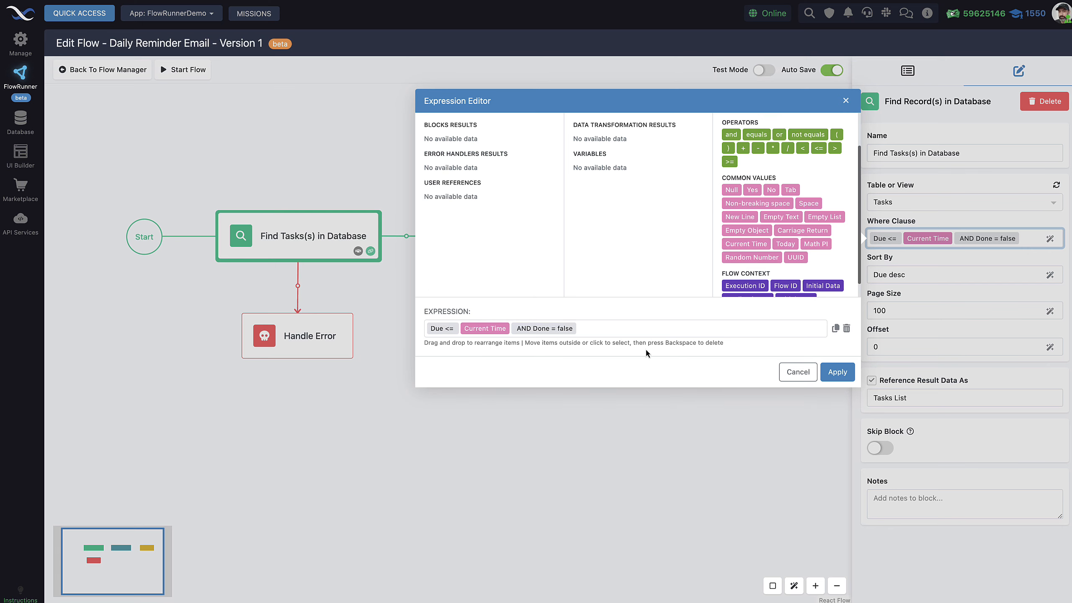
pyautogui.click(798, 372)
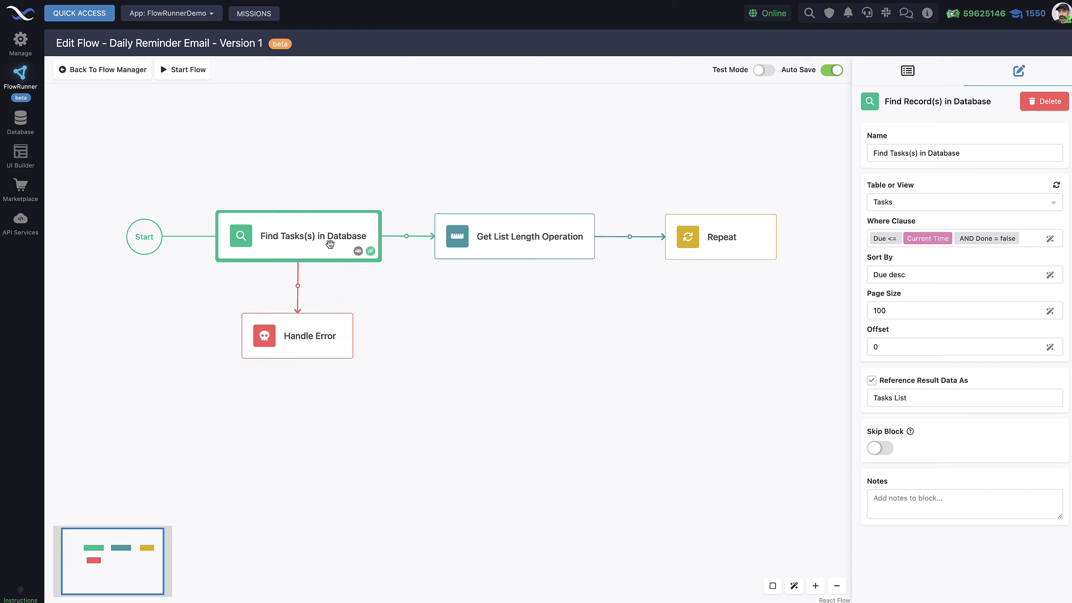
# Step: Test-run the Find Tasks query in Test Mode, select the returned JSON task record, then turn Test Mode off
pyautogui.moveTo(736, 131); pyautogui.dragTo(713, 126)
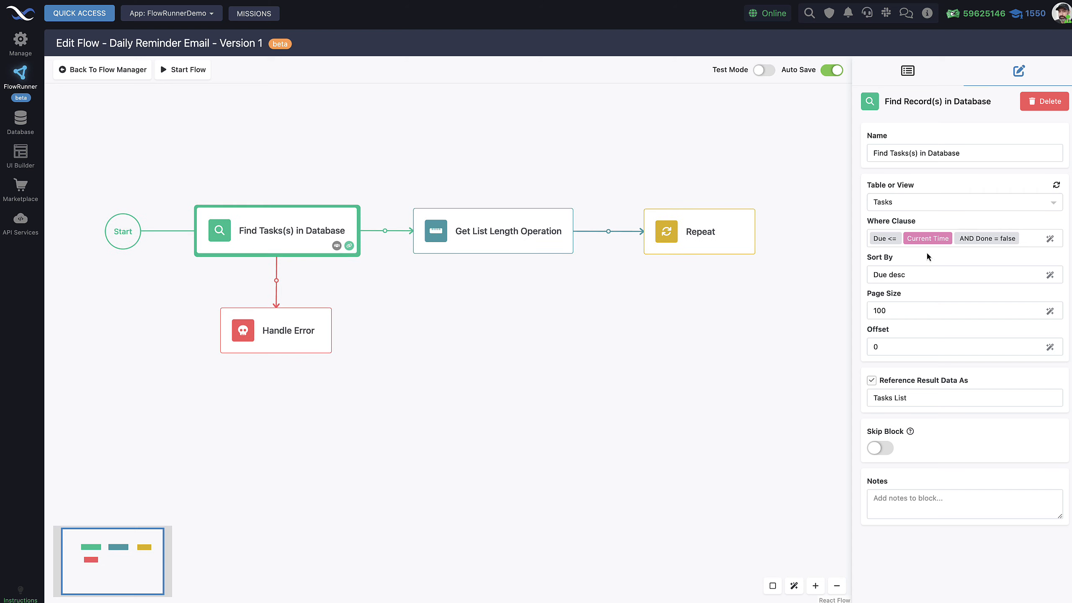
pyautogui.click(763, 70)
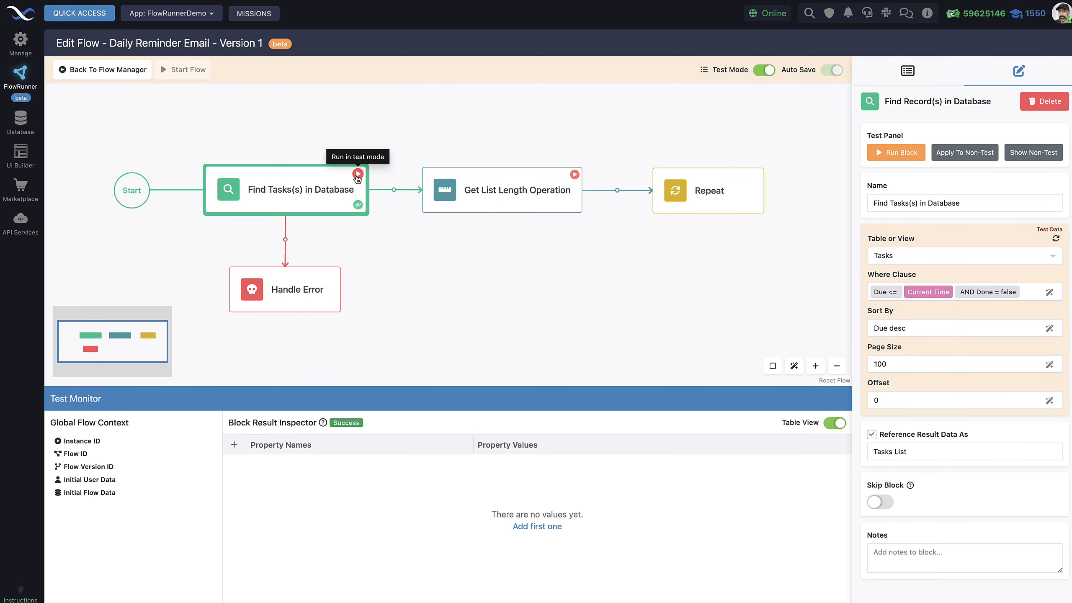
pyautogui.click(358, 176)
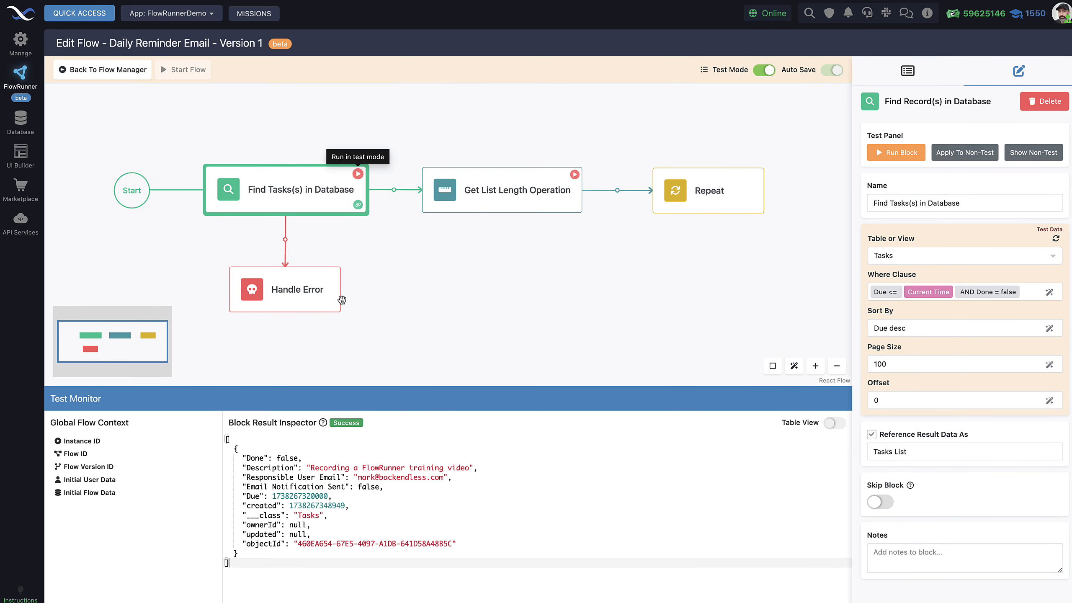
pyautogui.moveTo(249, 563); pyautogui.dragTo(219, 446)
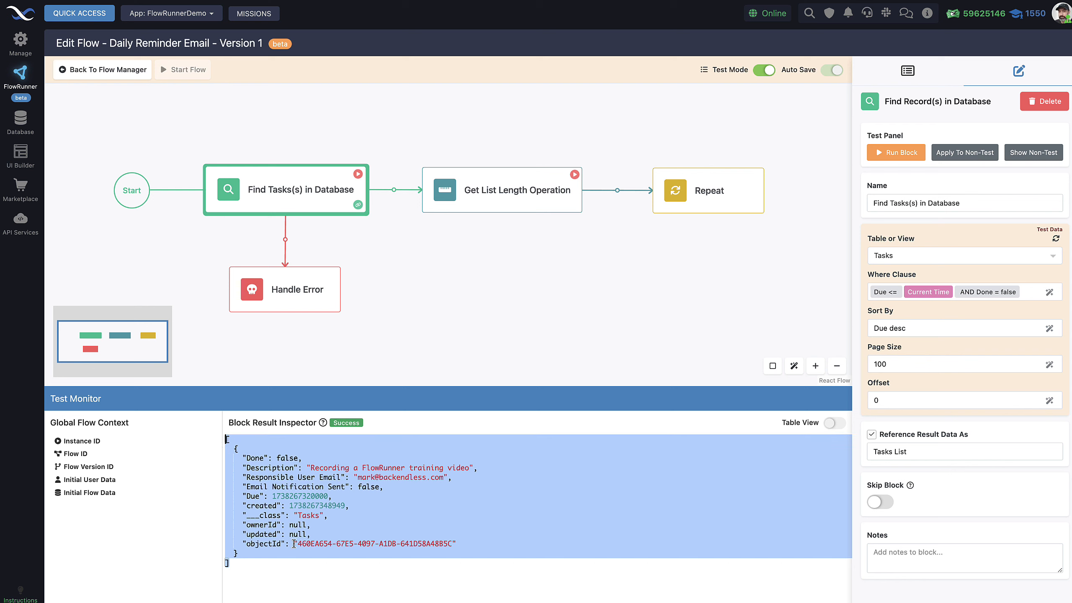
pyautogui.moveTo(296, 551); pyautogui.dragTo(218, 440)
pyautogui.click(766, 70)
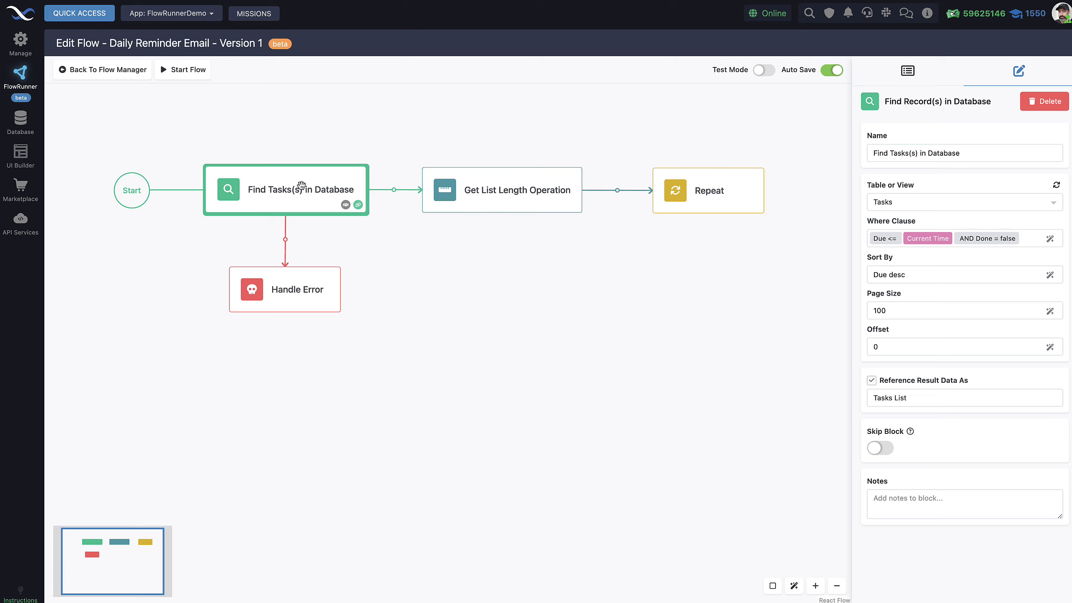
# Step: Open the Get List Length Operation block and select its name in the settings panel
pyautogui.click(447, 191)
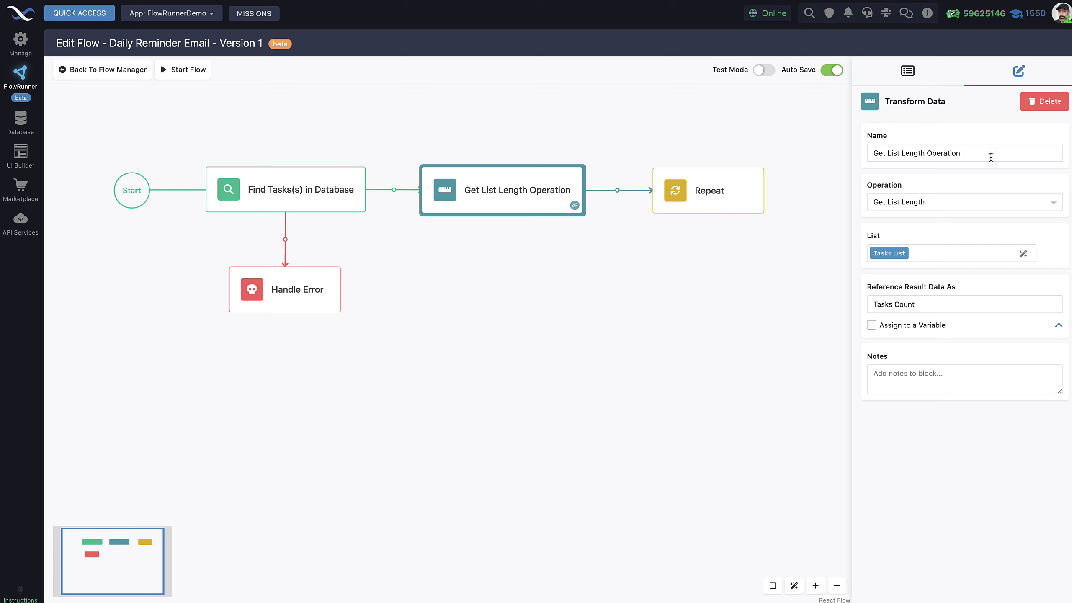
pyautogui.click(957, 152)
pyautogui.moveTo(957, 153); pyautogui.dragTo(869, 153)
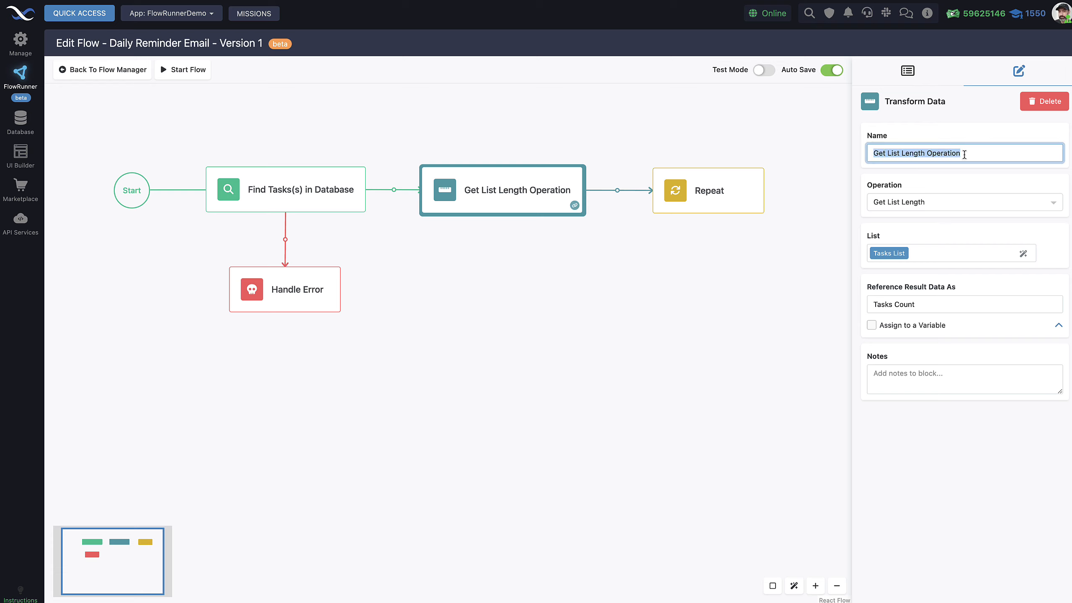
pyautogui.click(964, 151)
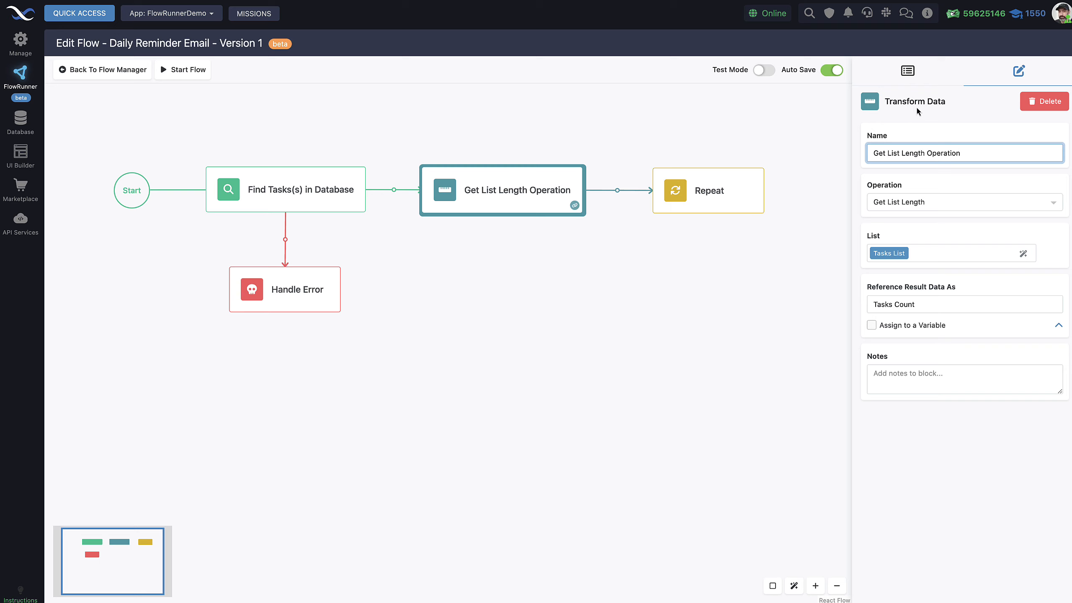
# Step: Browse the block catalogue, then return to the Get List Length block's settings
pyautogui.click(922, 80)
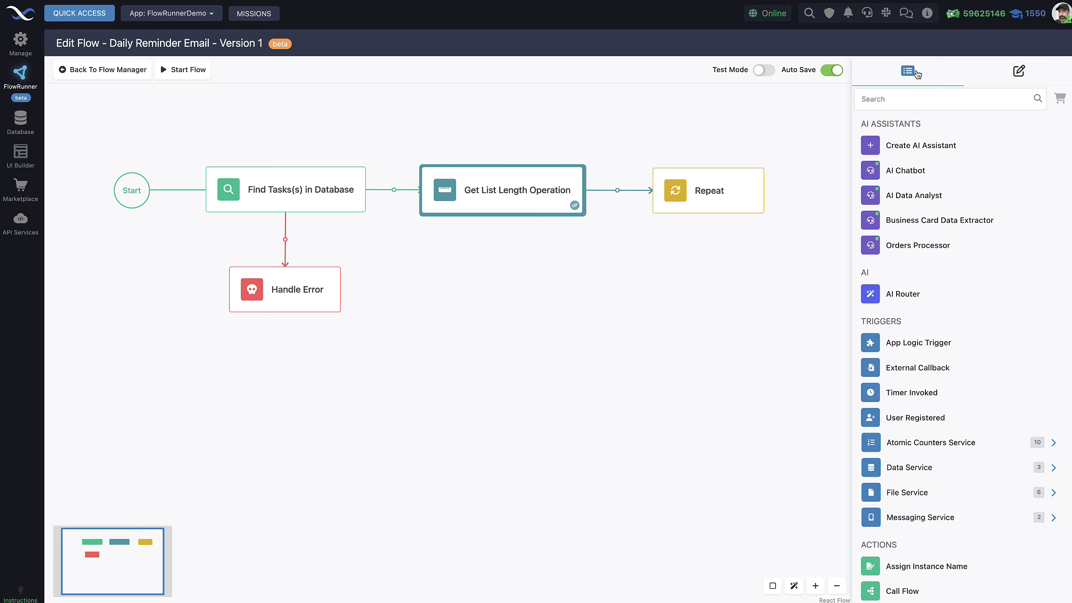
pyautogui.scroll(-6, 987, 260)
pyautogui.scroll(-4, 987, 259)
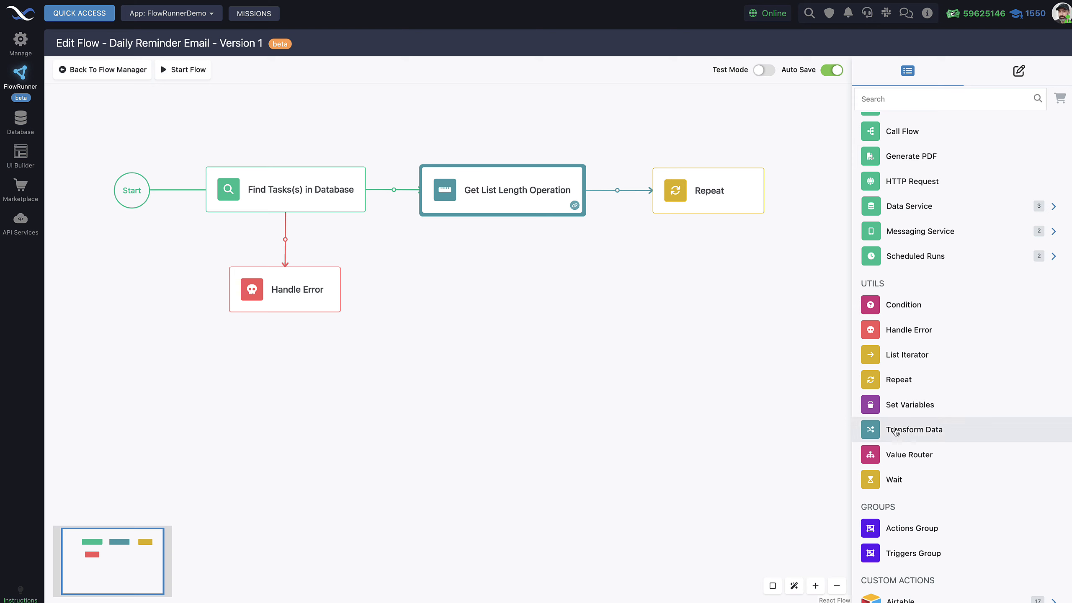
pyautogui.scroll(10, 924, 182)
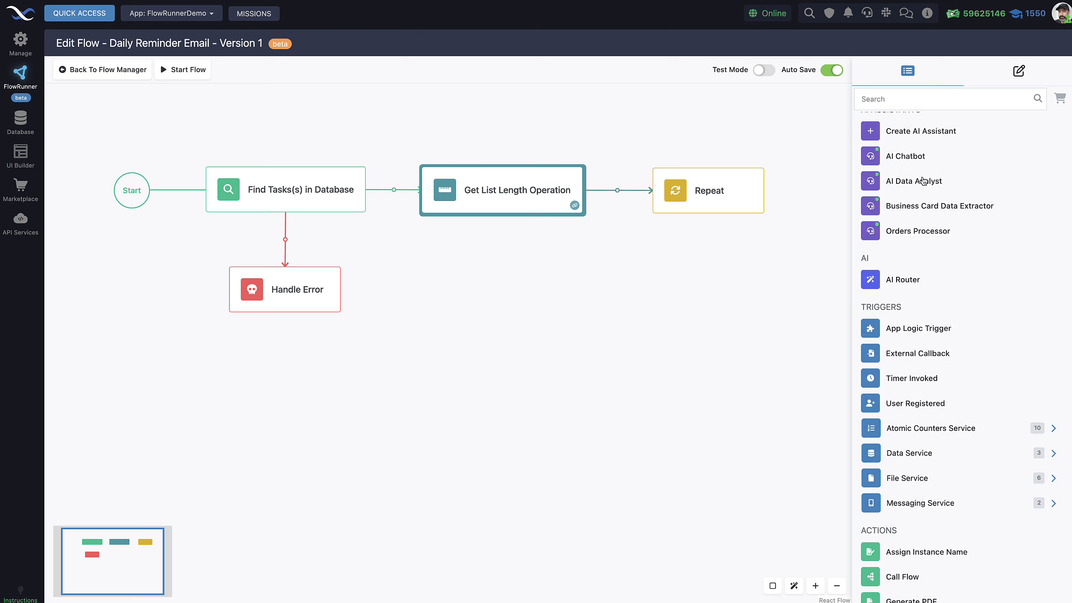
pyautogui.click(1018, 70)
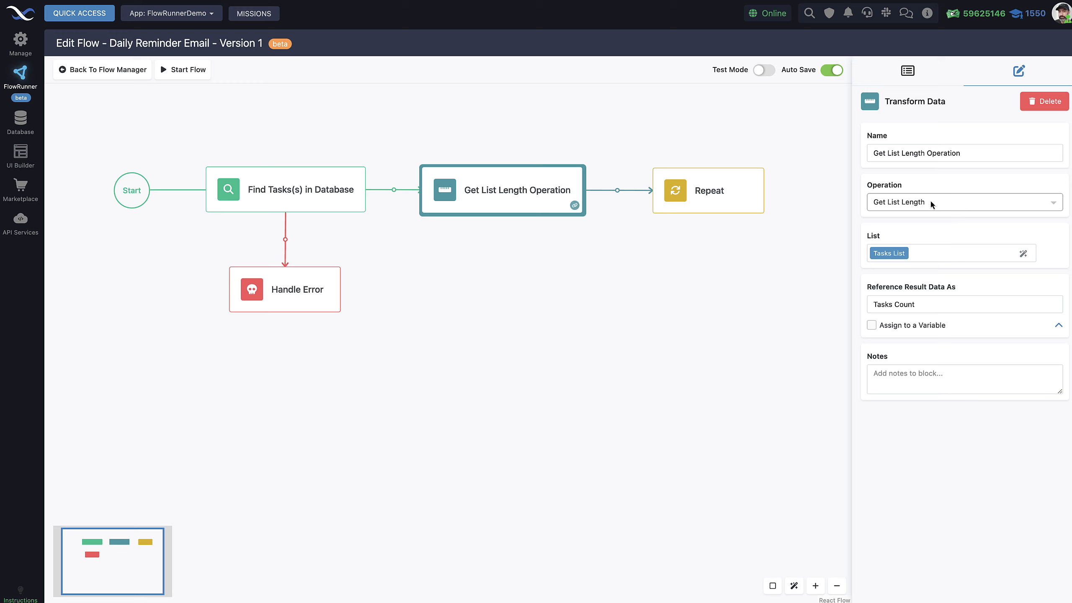
# Step: Scroll through the Operation dropdown's list of available operations
pyautogui.click(1010, 201)
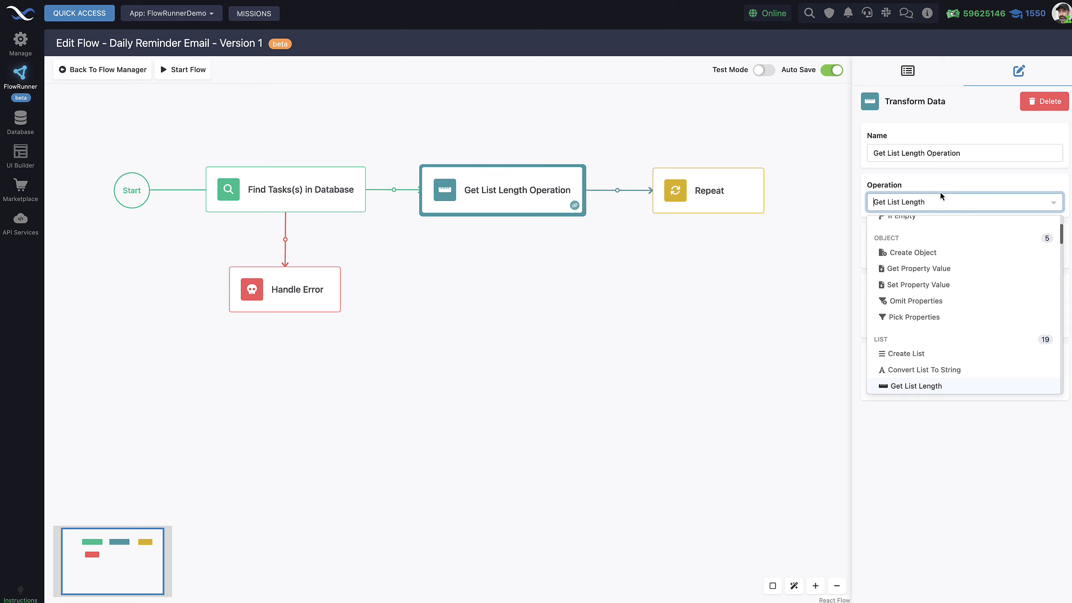
pyautogui.scroll(2, 986, 296)
pyautogui.scroll(-5, 985, 295)
pyautogui.scroll(10, 989, 267)
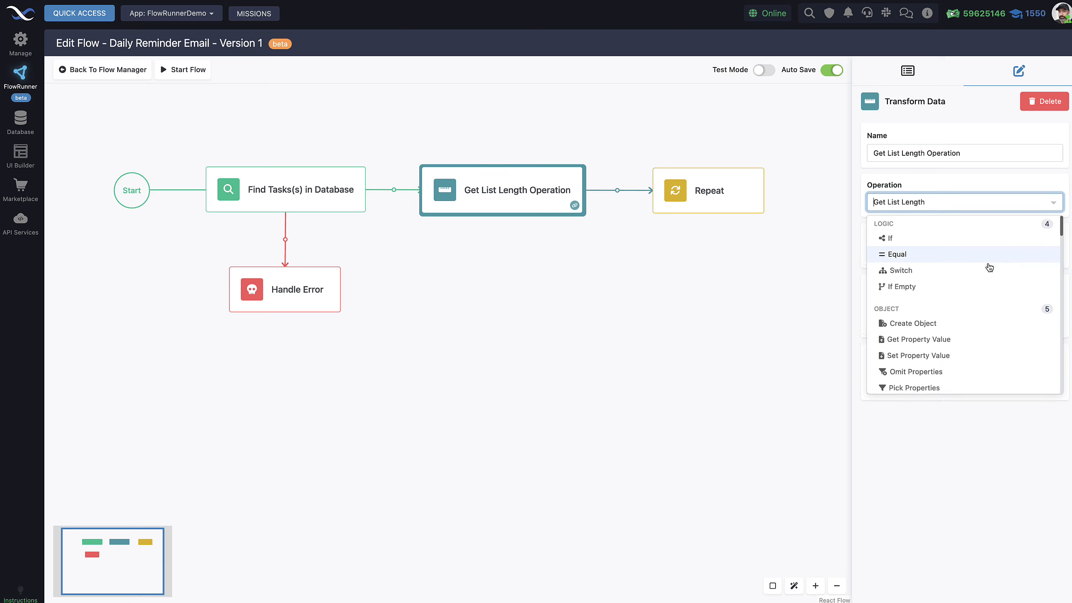
pyautogui.scroll(-8, 989, 267)
pyautogui.scroll(8, 989, 267)
pyautogui.scroll(-10, 989, 267)
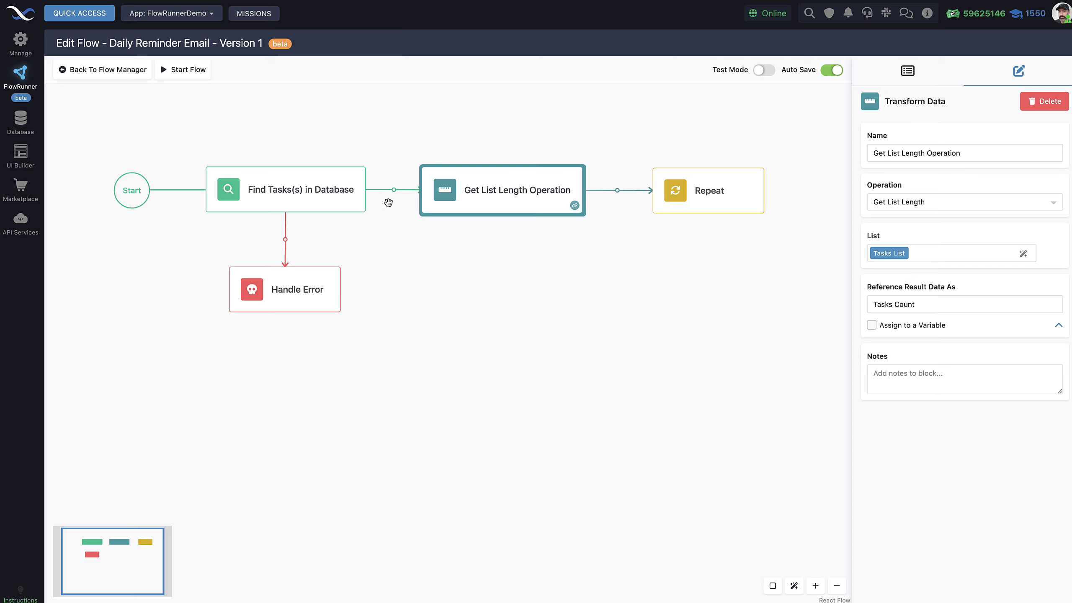
# Step: Compare the result aliases Tasks List (Find Tasks) and Tasks Count (Get List Length)
pyautogui.click(335, 186)
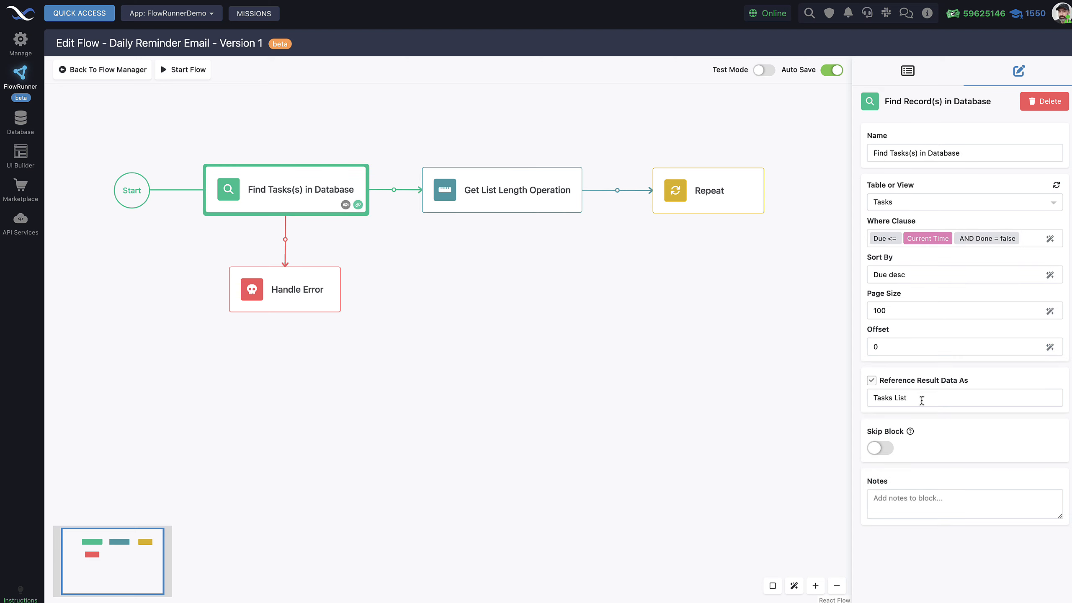
pyautogui.moveTo(922, 400); pyautogui.dragTo(868, 397)
pyautogui.click(529, 192)
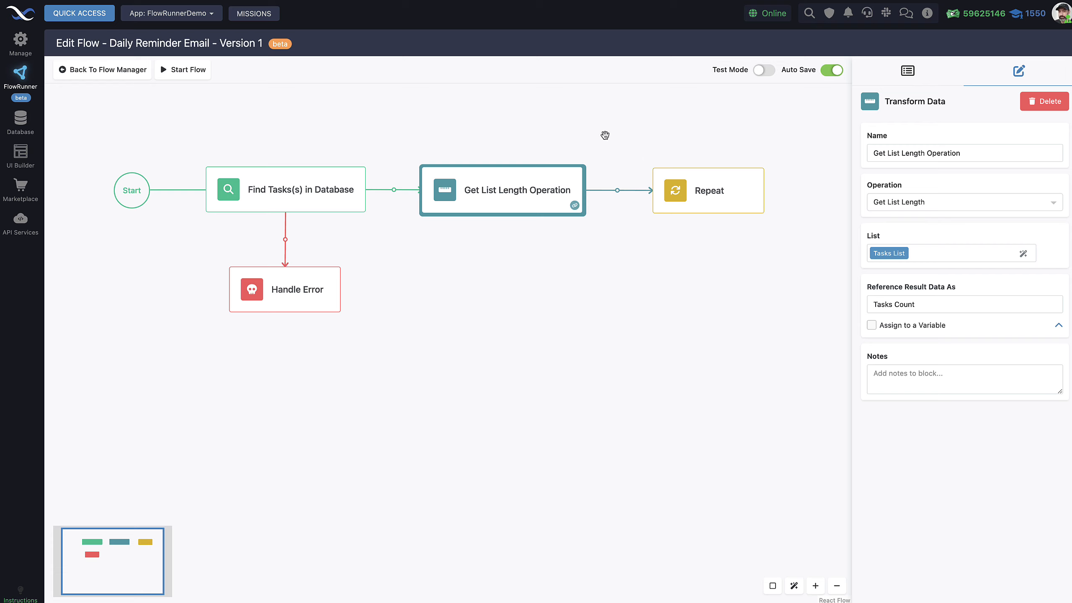
pyautogui.moveTo(888, 254)
pyautogui.moveTo(922, 309); pyautogui.dragTo(874, 302)
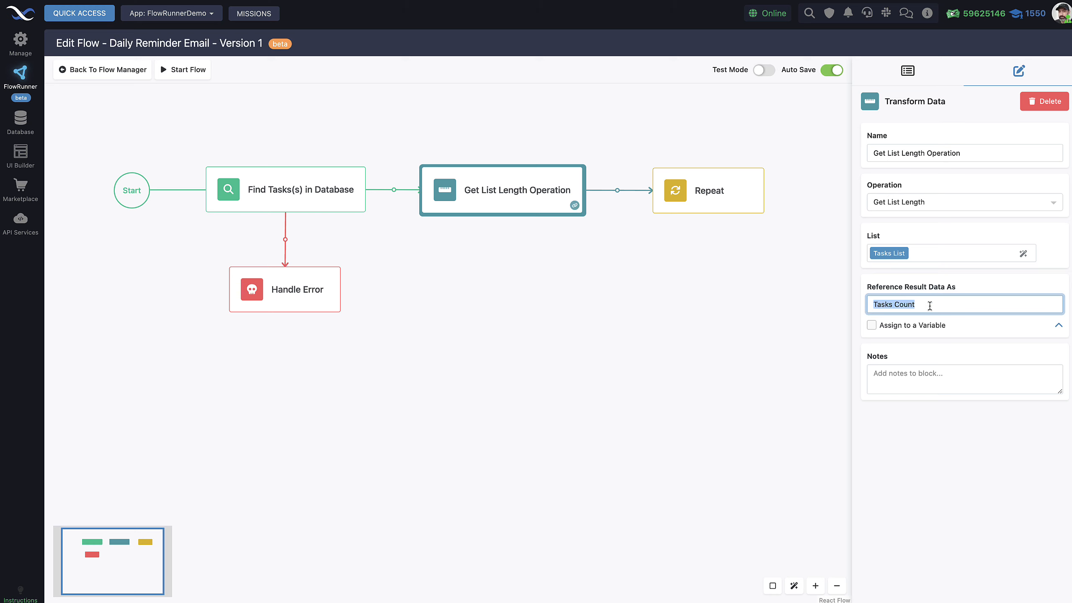
# Step: Open the Repeat block, looping while Current Iteration Number is less than Tasks Count
pyautogui.click(662, 261)
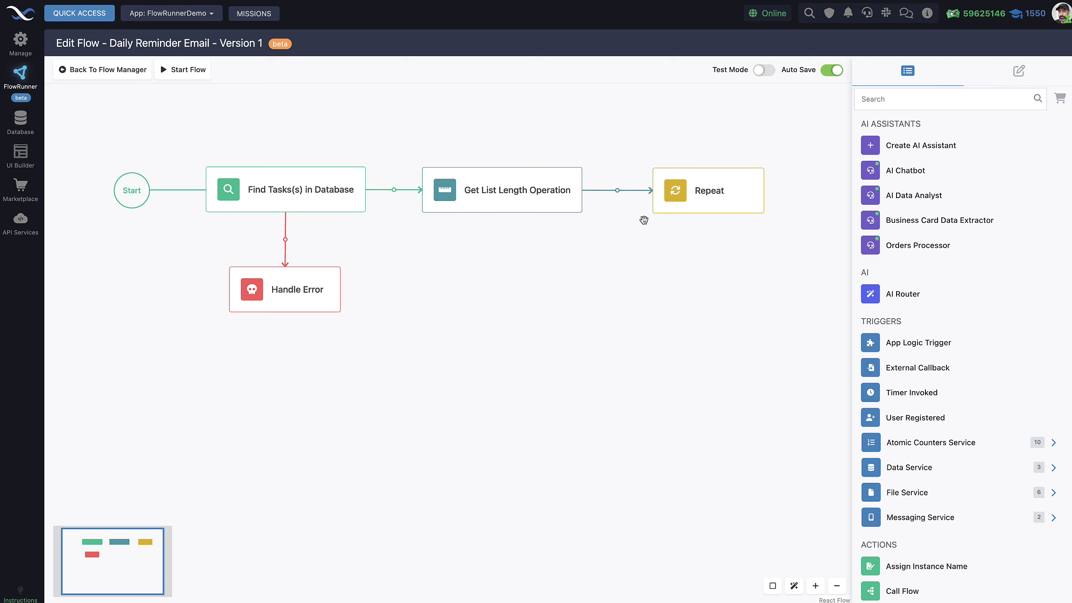
pyautogui.click(725, 192)
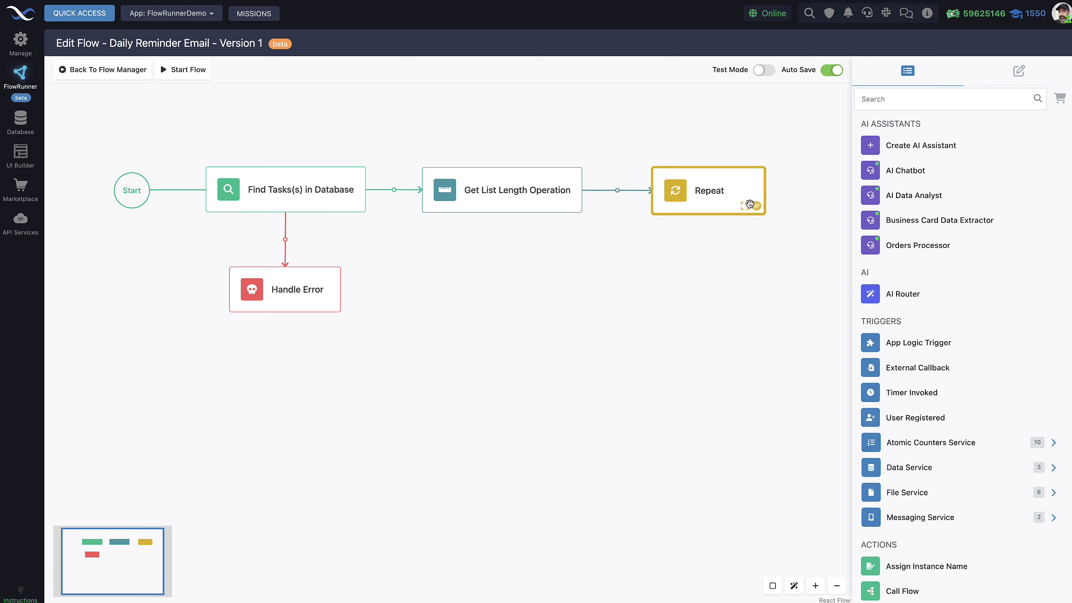
pyautogui.click(718, 193)
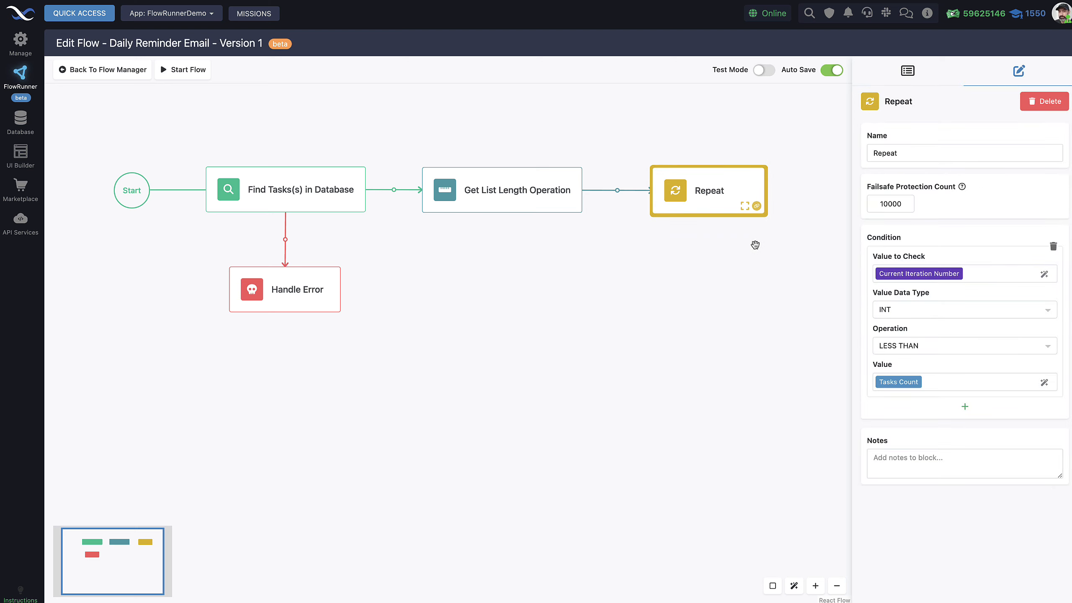
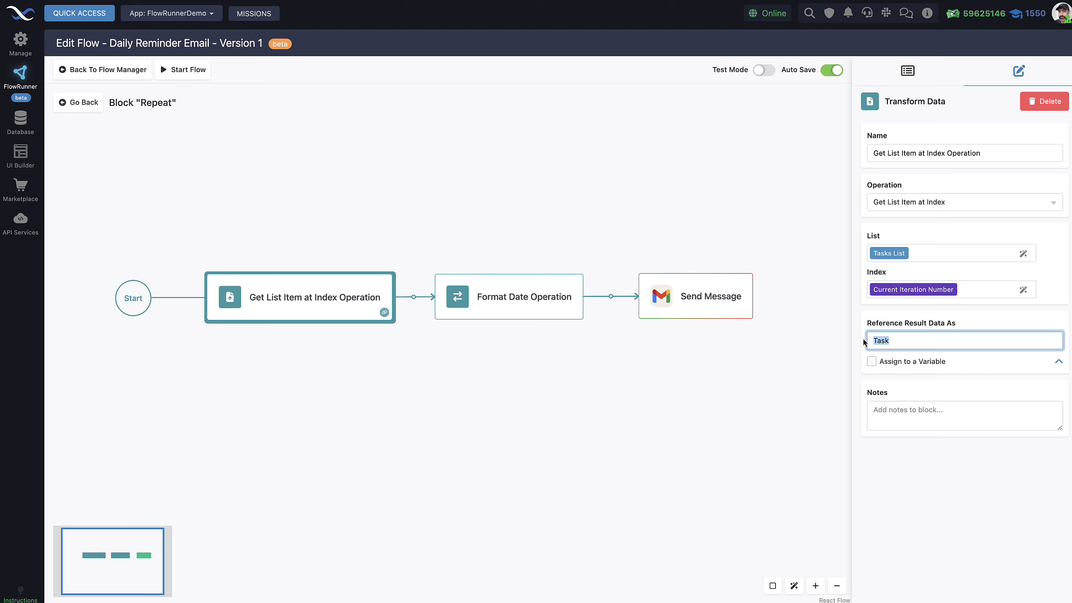
# Step: Check the Format Date Operation settings, then go back to the main Daily Reminder Email flow
pyautogui.click(579, 355)
pyautogui.click(545, 306)
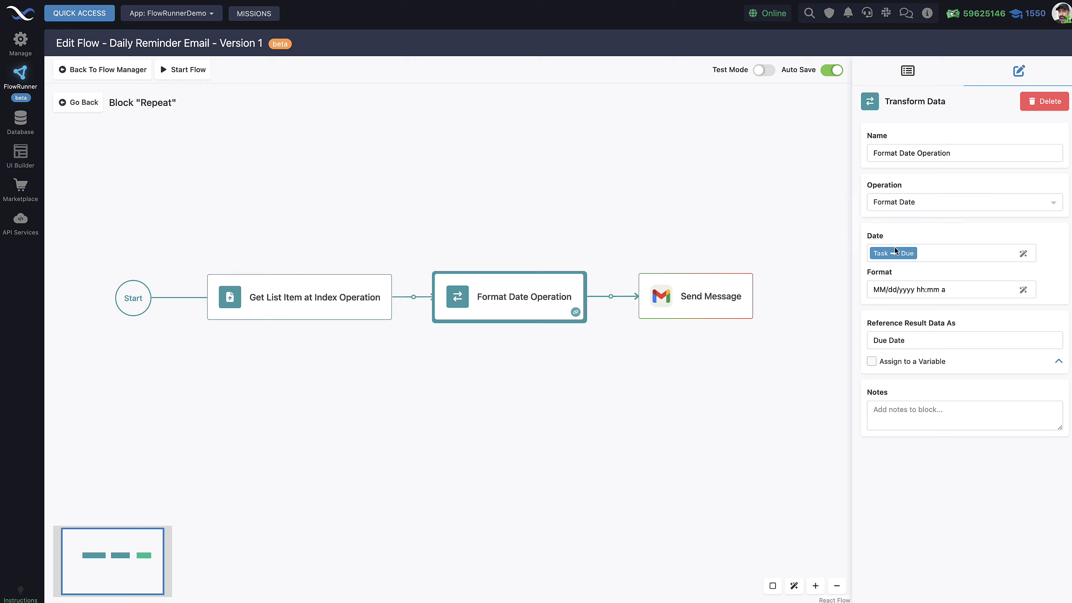
pyautogui.moveTo(898, 258)
pyautogui.click(80, 103)
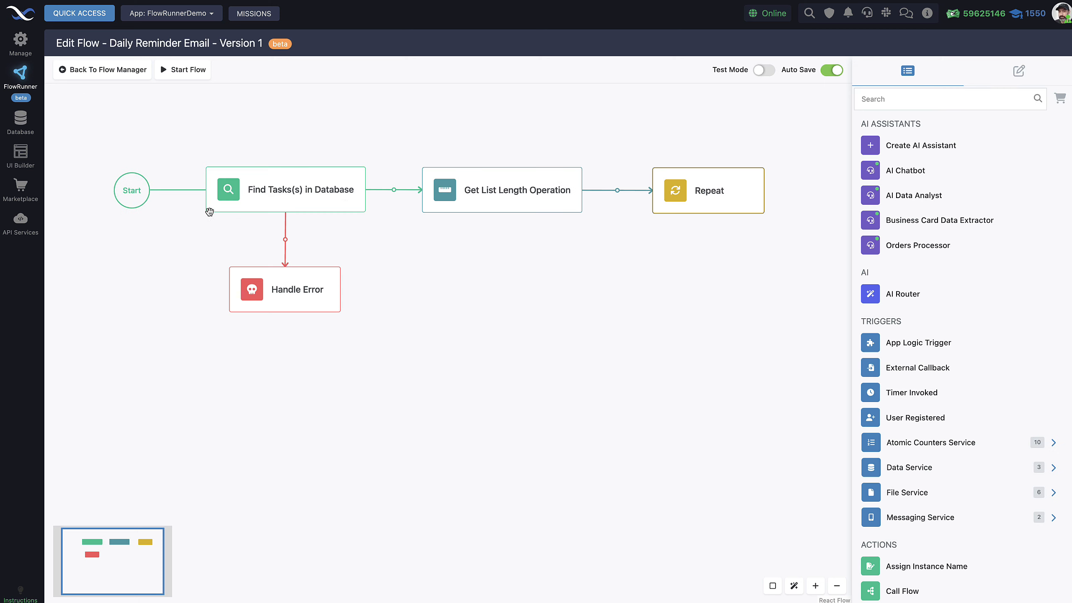
# Step: Run the Find Tasks block as a test with Test Mode switched on
pyautogui.click(300, 196)
pyautogui.click(762, 70)
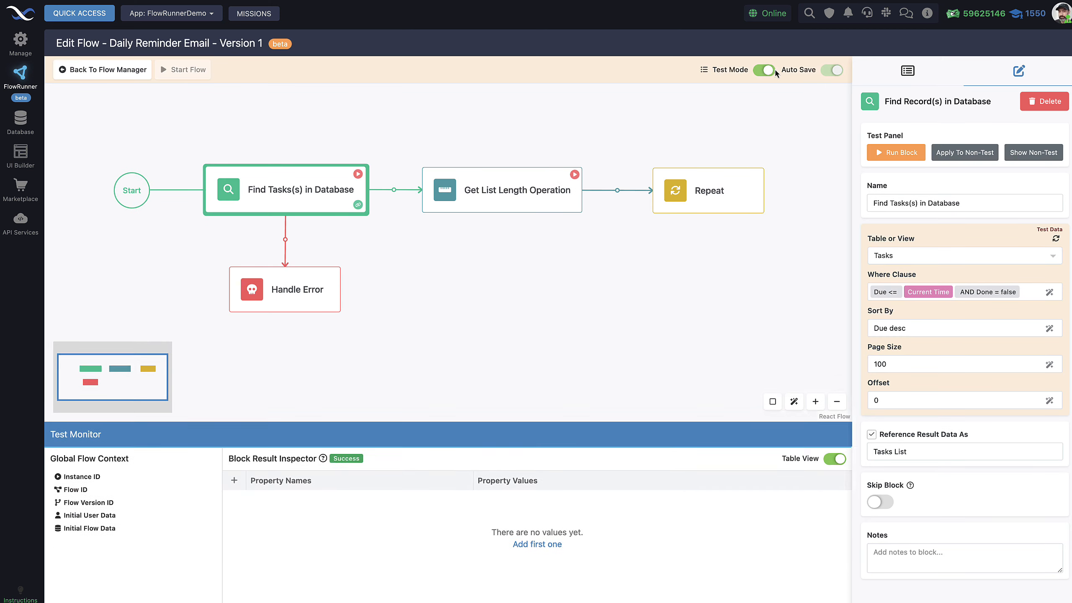
pyautogui.click(357, 175)
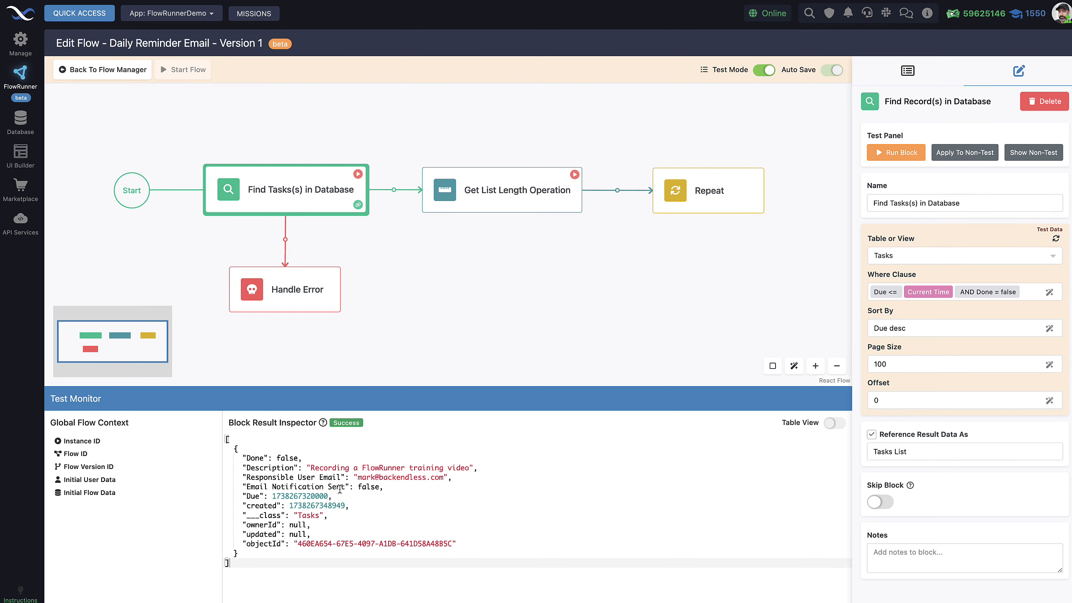
pyautogui.moveTo(273, 497)
pyautogui.mouseDown()
pyautogui.moveTo(329, 496)
pyautogui.moveTo(275, 496)
pyautogui.mouseUp()
pyautogui.click(271, 495)
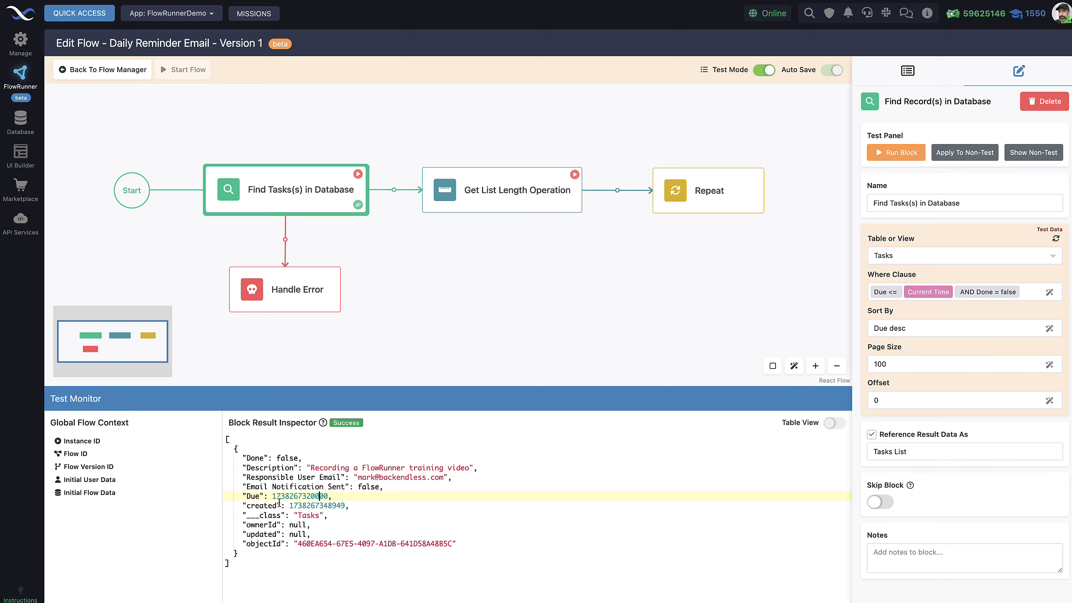
pyautogui.moveTo(271, 496); pyautogui.dragTo(328, 498)
pyautogui.click(333, 496)
pyautogui.moveTo(271, 496); pyautogui.dragTo(327, 499)
pyautogui.moveTo(272, 496); pyautogui.dragTo(327, 495)
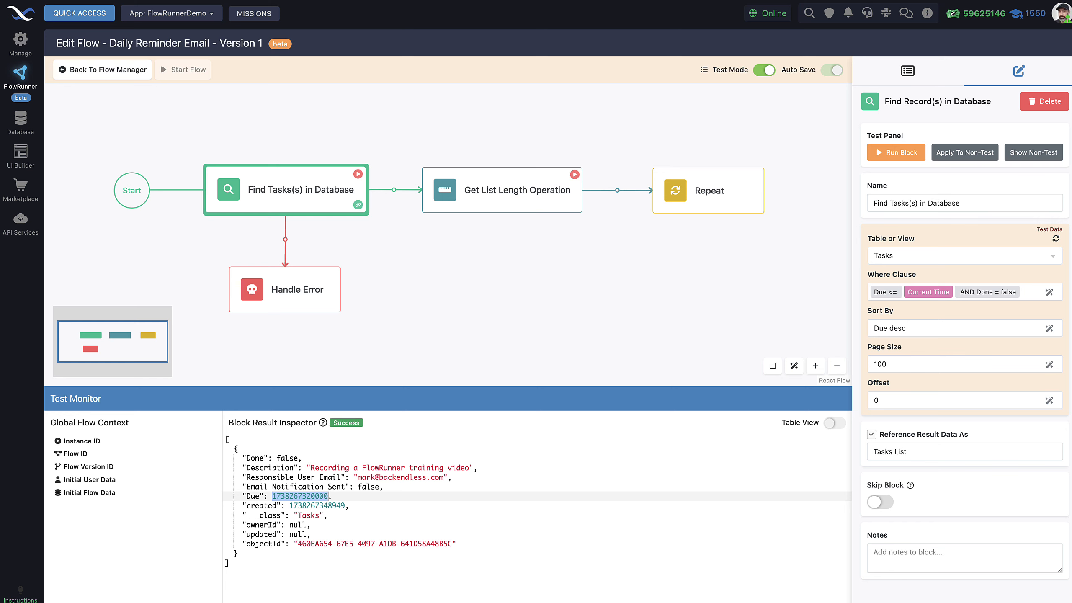
pyautogui.moveTo(767, 0); pyautogui.dragTo(762, 137)
pyautogui.moveTo(591, 303); pyautogui.dragTo(512, 295)
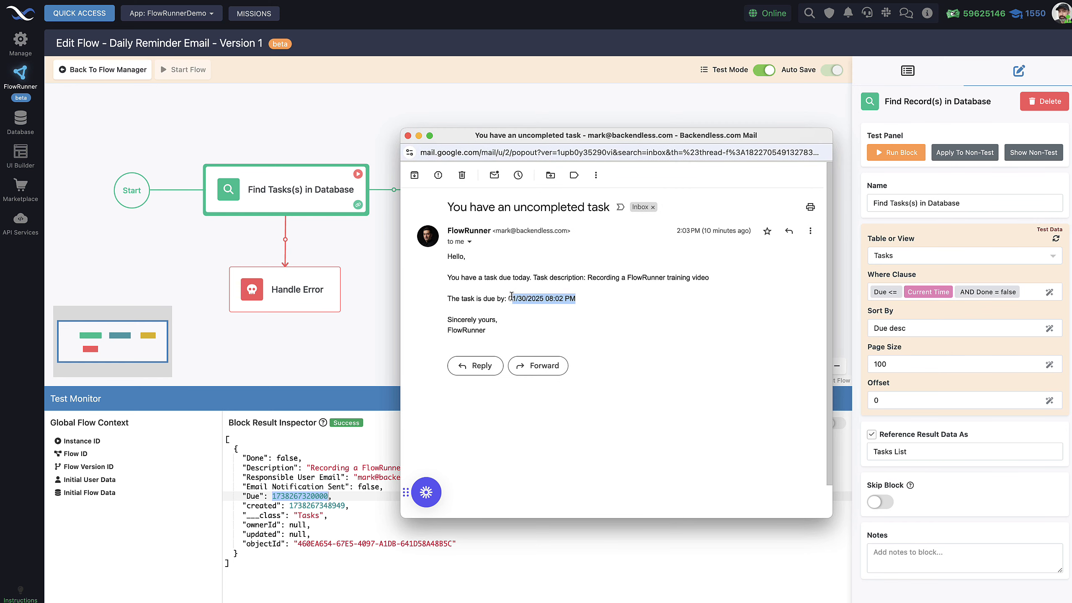
pyautogui.click(584, 307)
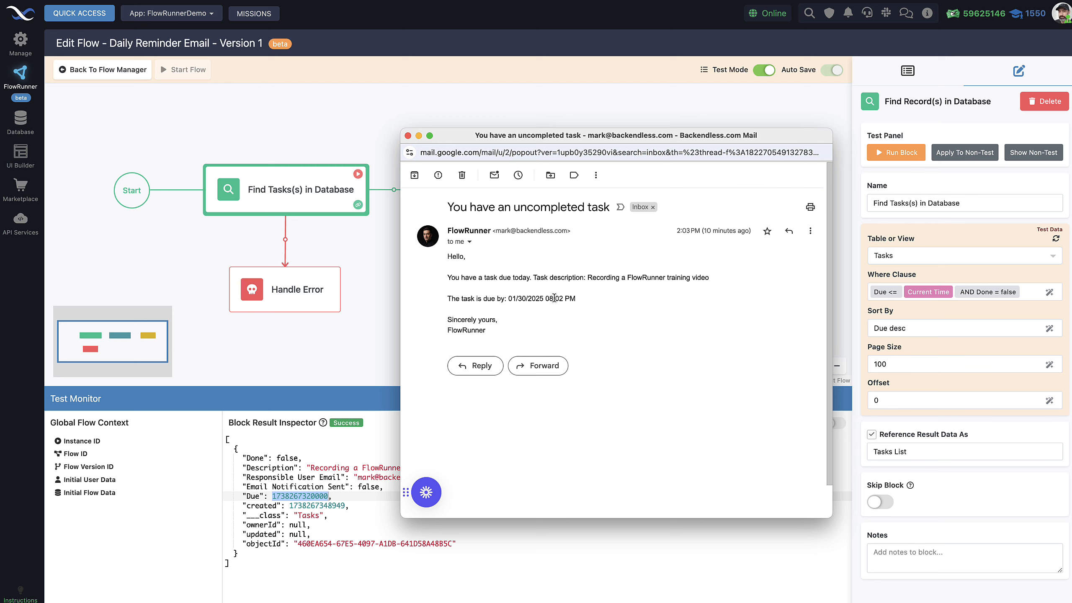
pyautogui.moveTo(575, 298); pyautogui.dragTo(510, 298)
pyautogui.click(533, 293)
pyautogui.moveTo(568, 136); pyautogui.dragTo(577, 0)
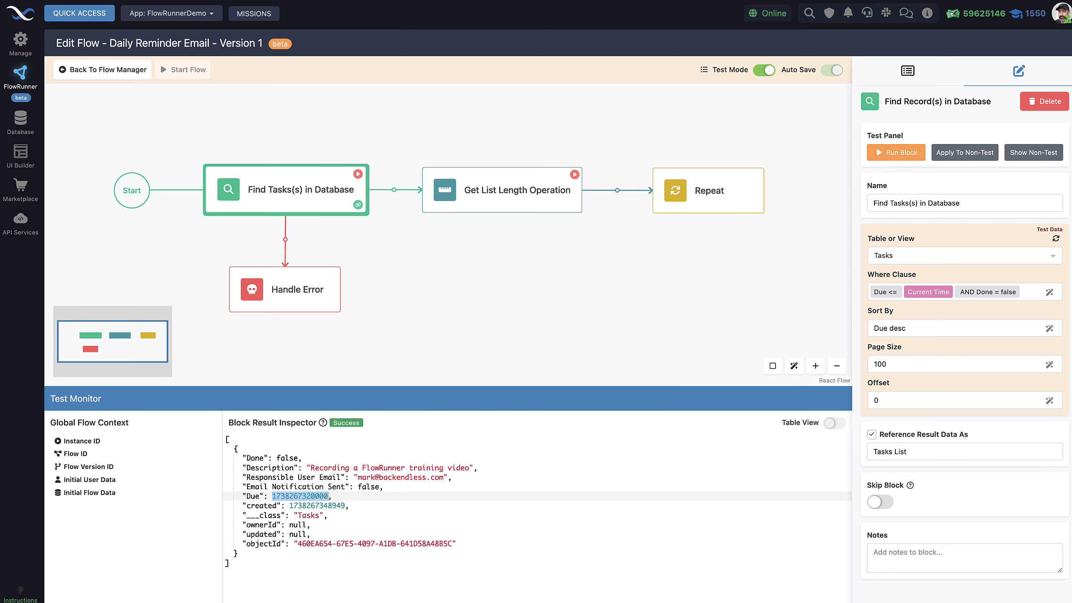
# Step: Switch Test Mode off and reopen the Repeat block's inner flow at Format Date Operation
pyautogui.click(764, 70)
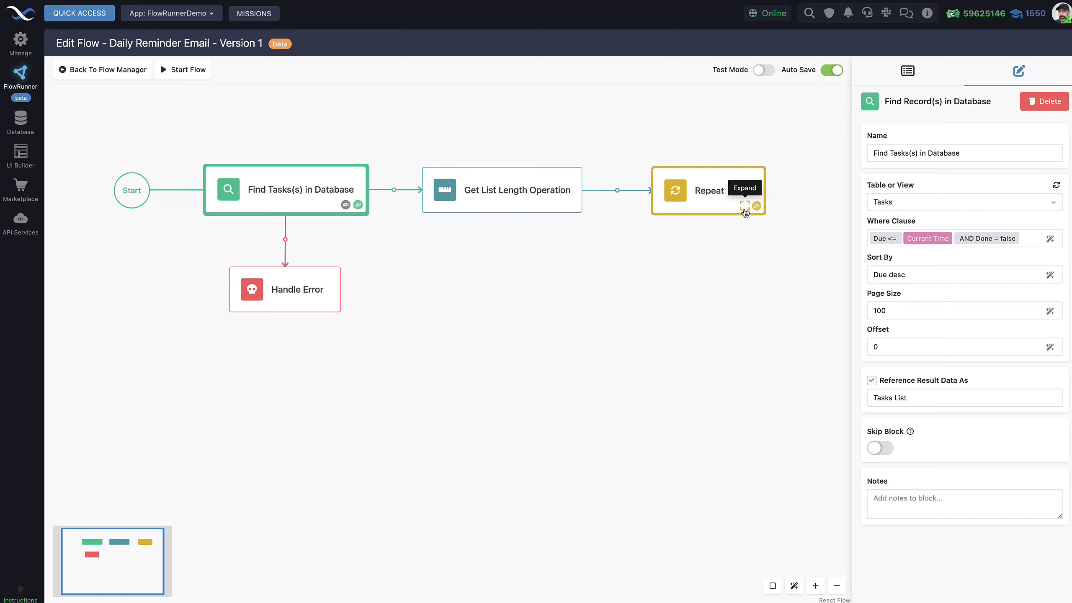
pyautogui.click(745, 206)
pyautogui.click(497, 342)
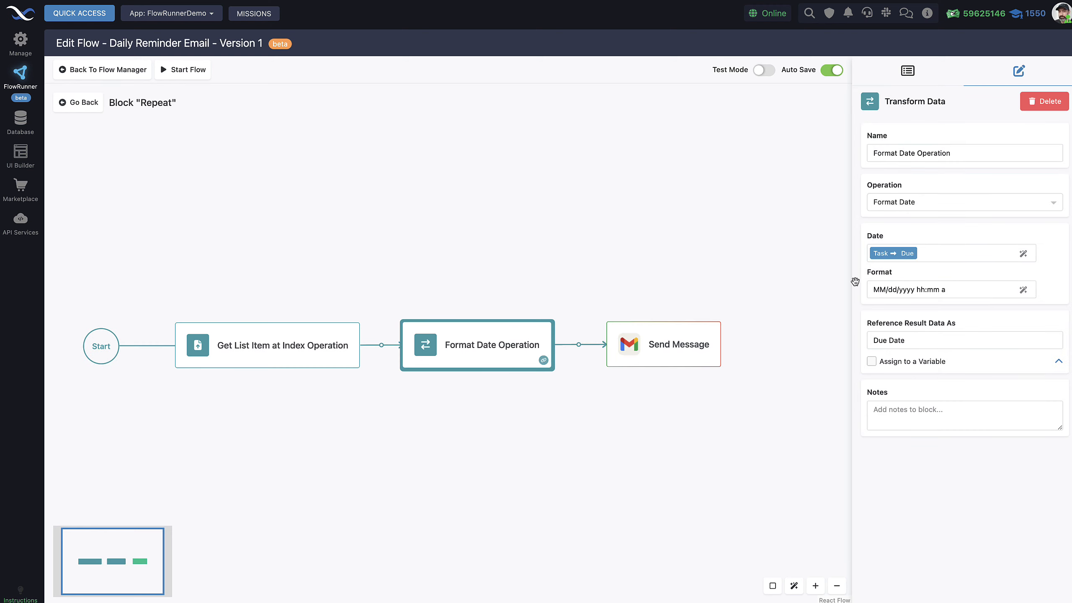
# Step: Examine the Format Date pattern's day and year parts and its Due Date result name
pyautogui.moveTo(903, 258)
pyautogui.moveTo(957, 290); pyautogui.dragTo(869, 288)
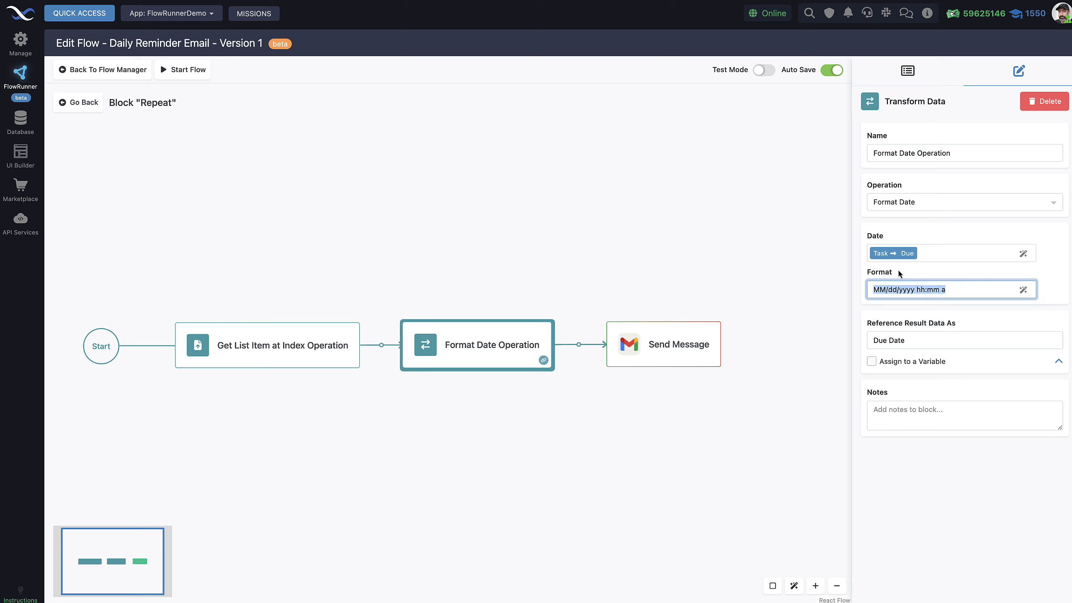
pyautogui.click(943, 290)
pyautogui.moveTo(889, 290); pyautogui.dragTo(892, 291)
pyautogui.click(908, 289)
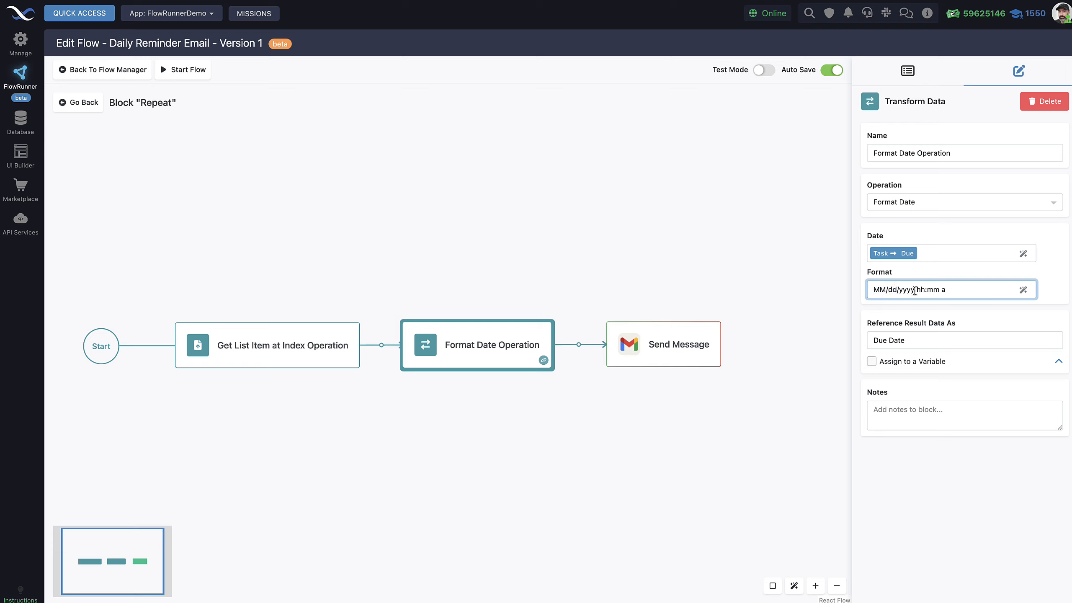
pyautogui.moveTo(914, 291); pyautogui.dragTo(897, 289)
pyautogui.click(906, 291)
pyautogui.moveTo(950, 290); pyautogui.dragTo(875, 287)
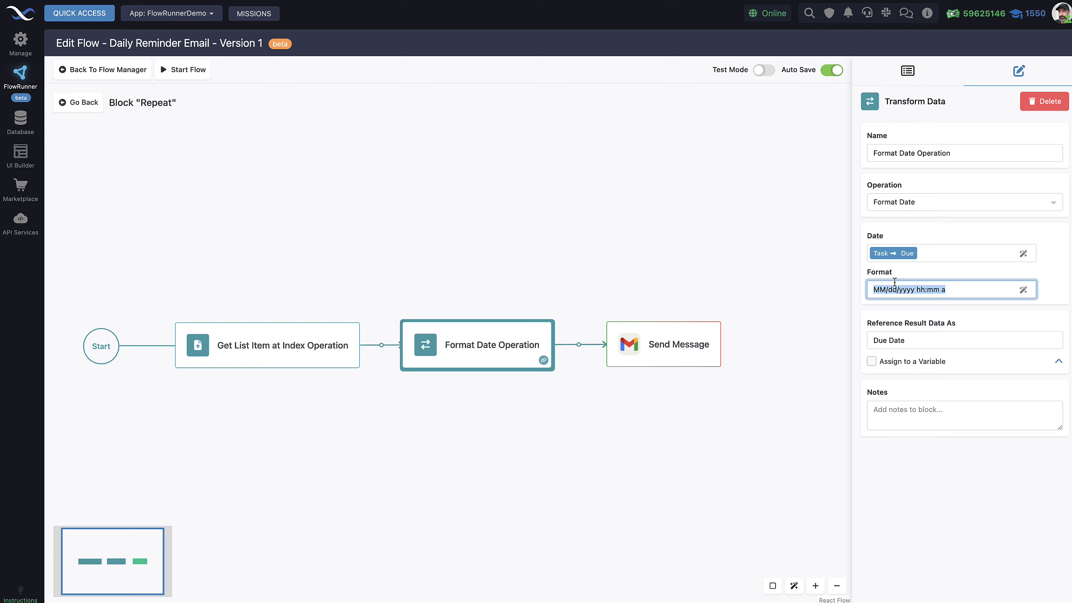
pyautogui.click(952, 291)
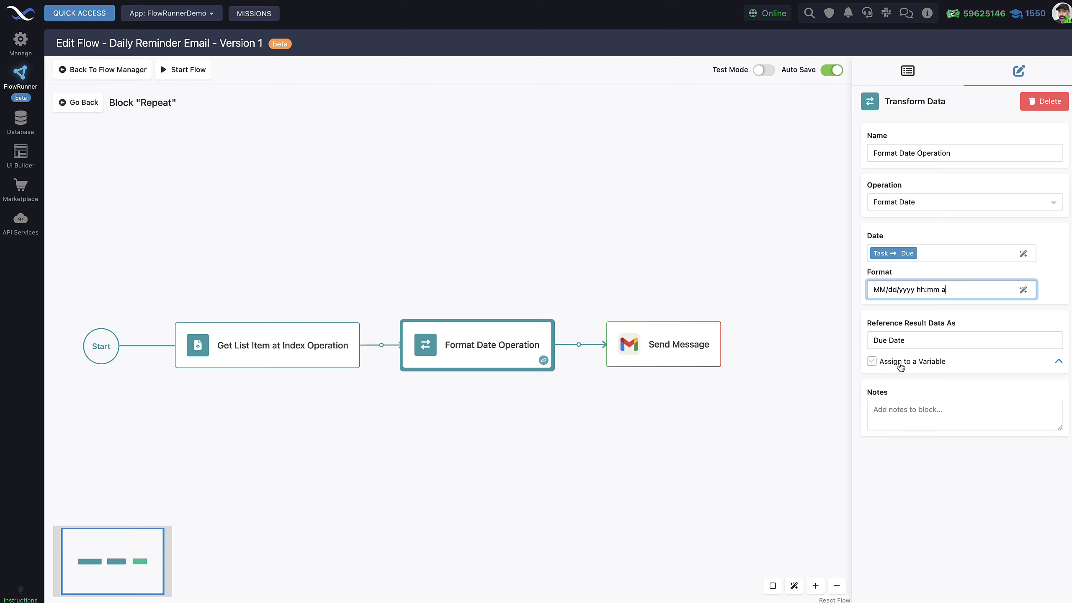
pyautogui.moveTo(919, 343); pyautogui.dragTo(871, 342)
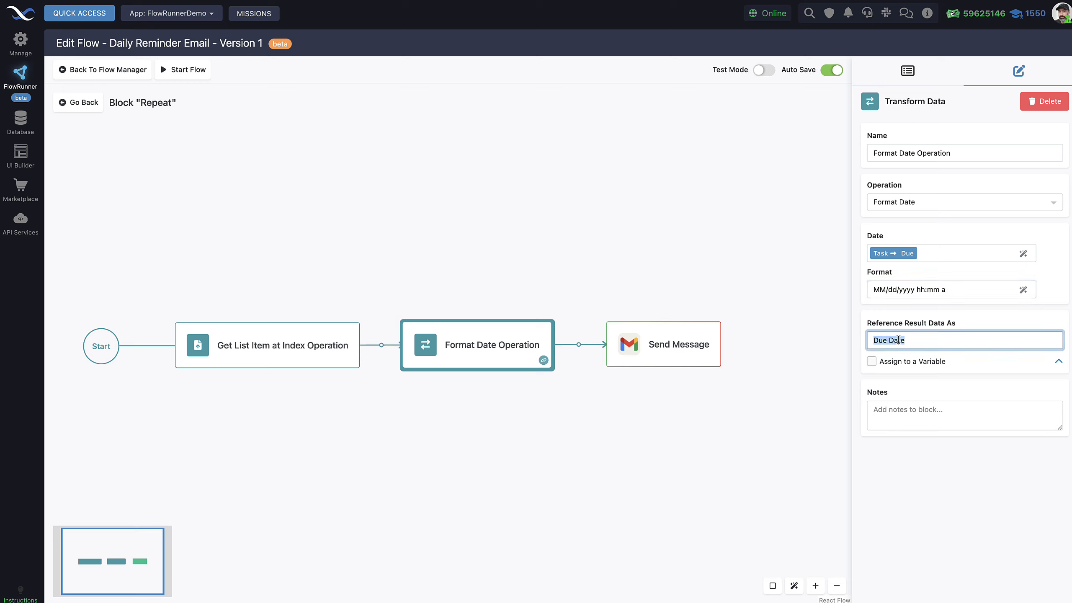
pyautogui.click(920, 342)
# Step: Review Get List Item at Index, Format Date again, then the Send Message email settings
pyautogui.moveTo(881, 261)
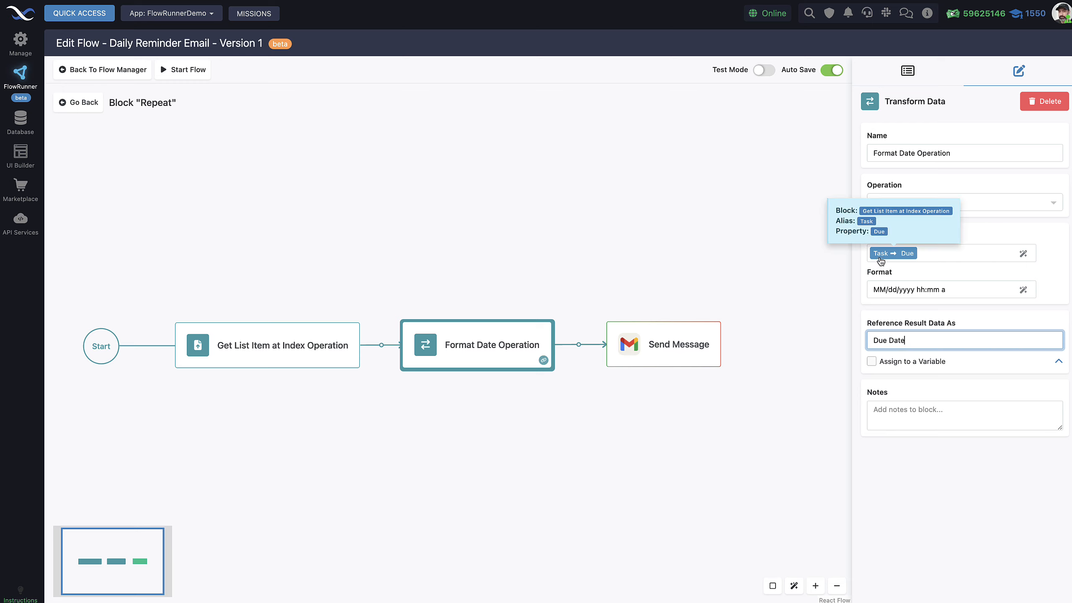
pyautogui.click(312, 335)
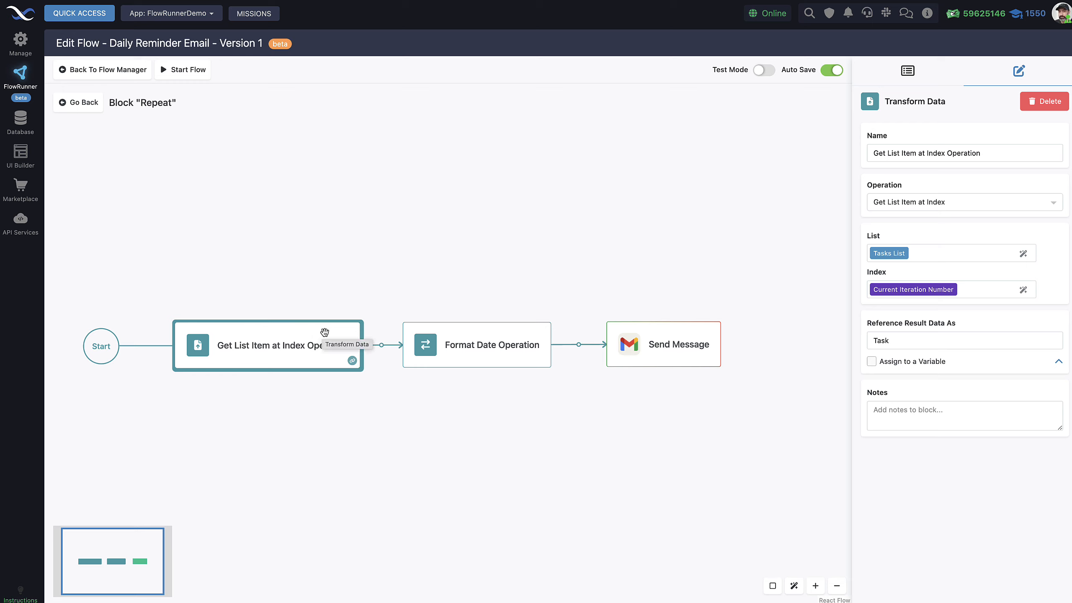
pyautogui.click(502, 344)
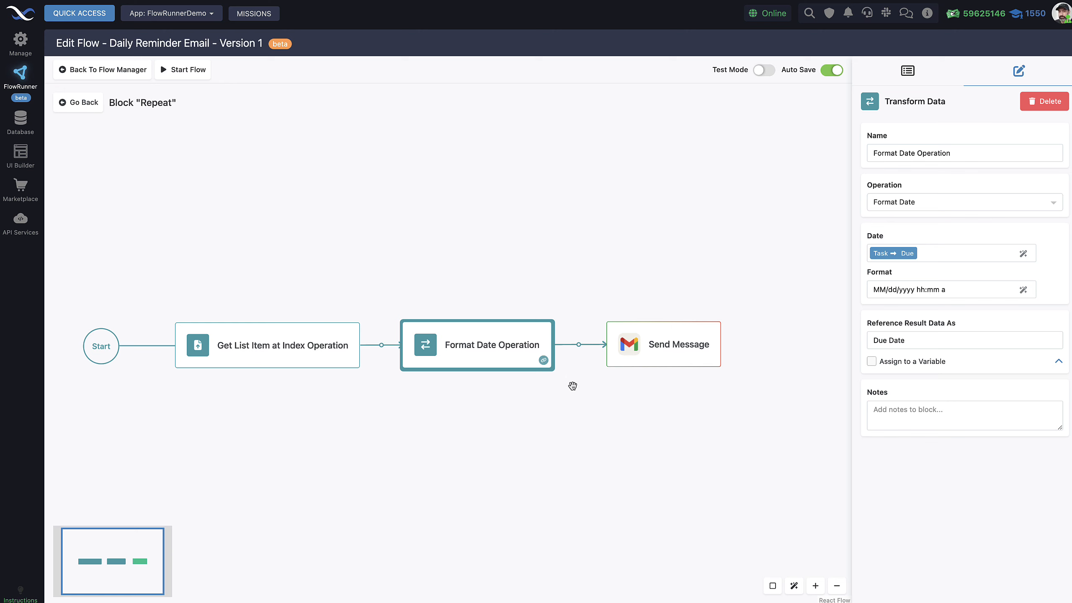
pyautogui.click(662, 358)
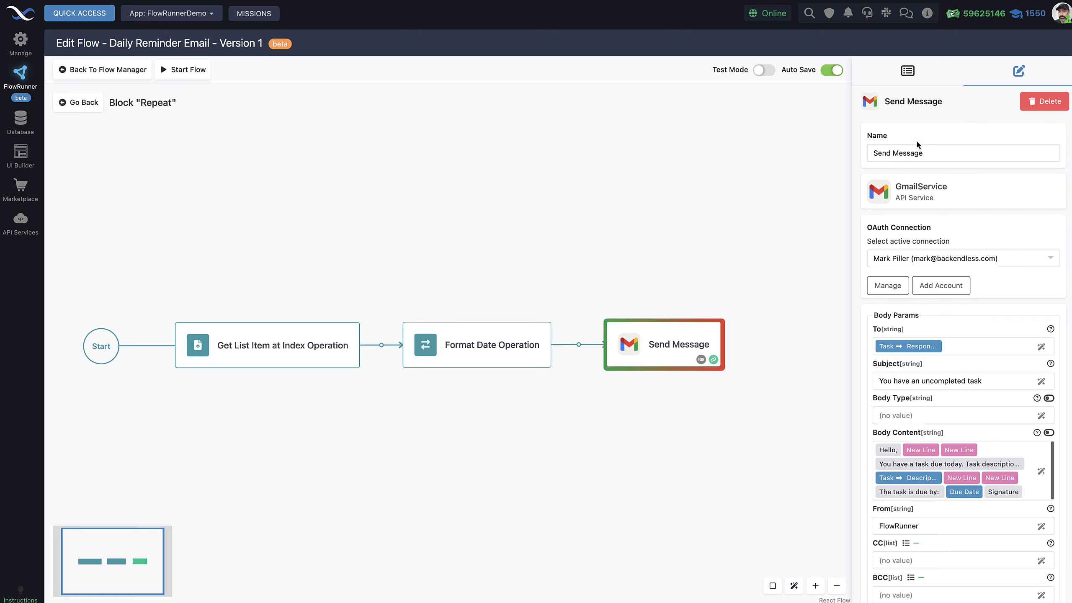
# Step: Show the available blocks list and expand then collapse the Gmail custom actions
pyautogui.click(905, 70)
pyautogui.scroll(-10, 941, 271)
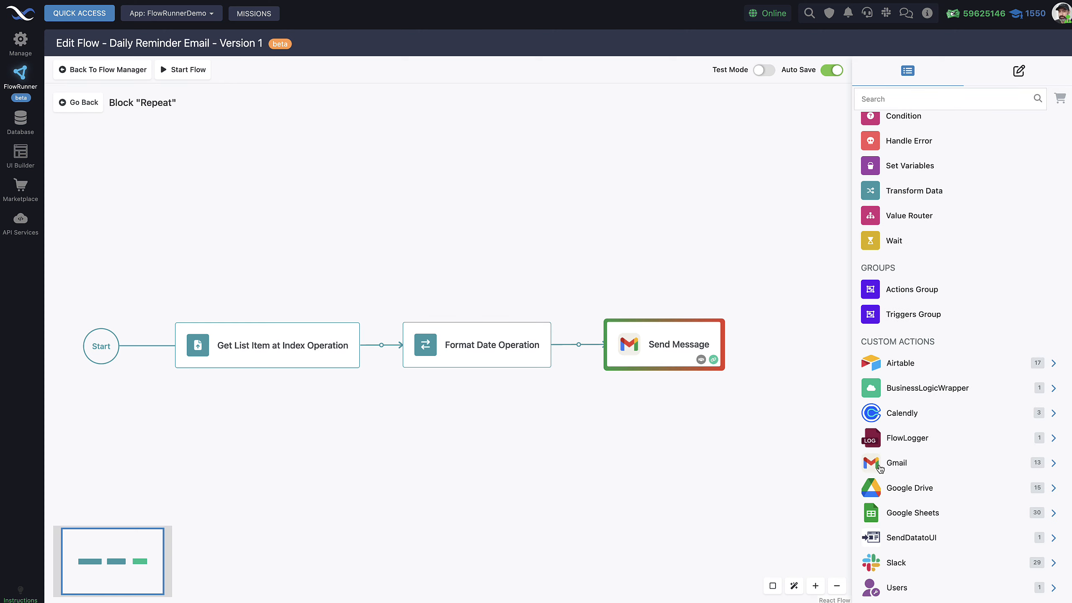
pyautogui.click(907, 467)
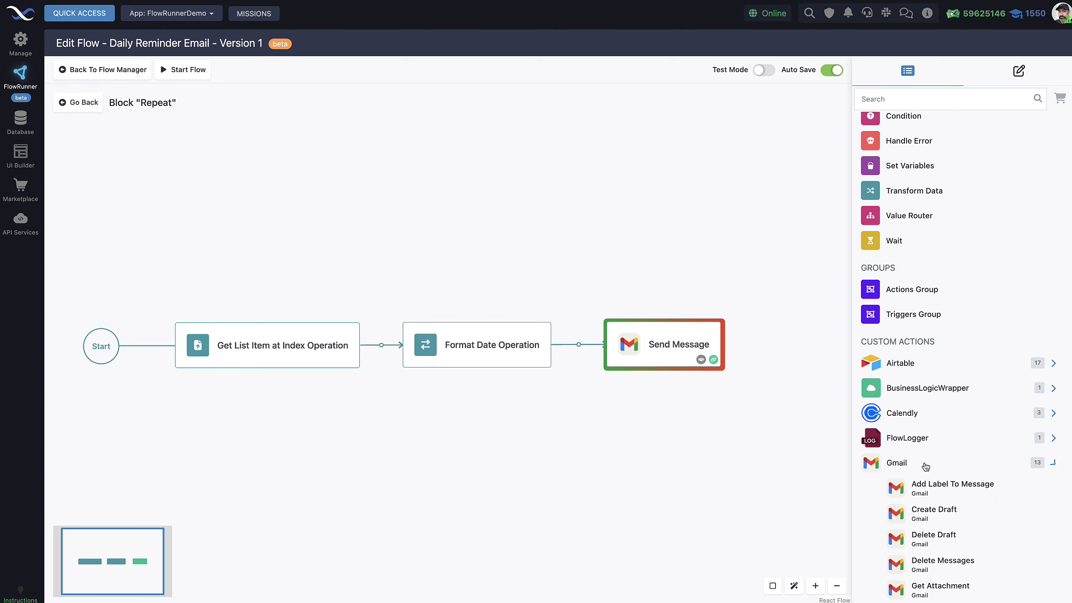
pyautogui.click(925, 466)
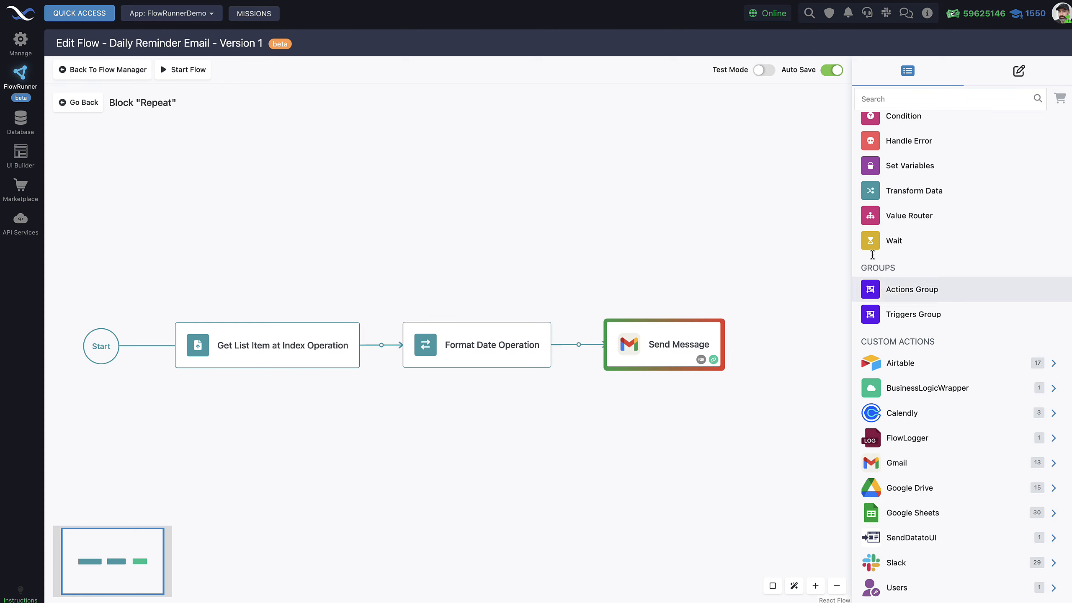
# Step: View the Gmail extension's details in the extensions catalogue and close it unchanged
pyautogui.click(1060, 100)
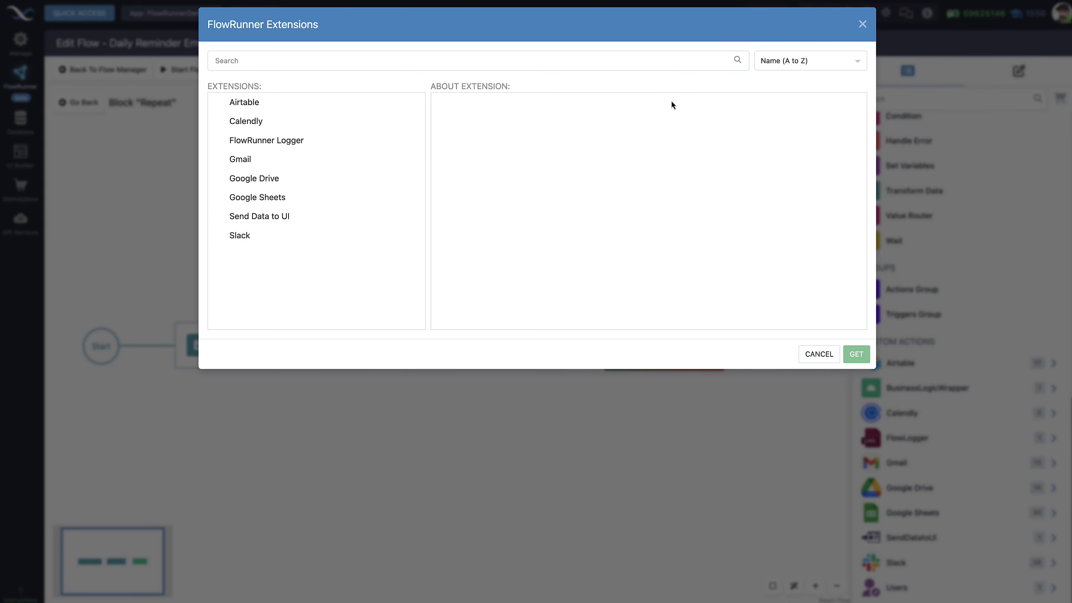
pyautogui.click(271, 165)
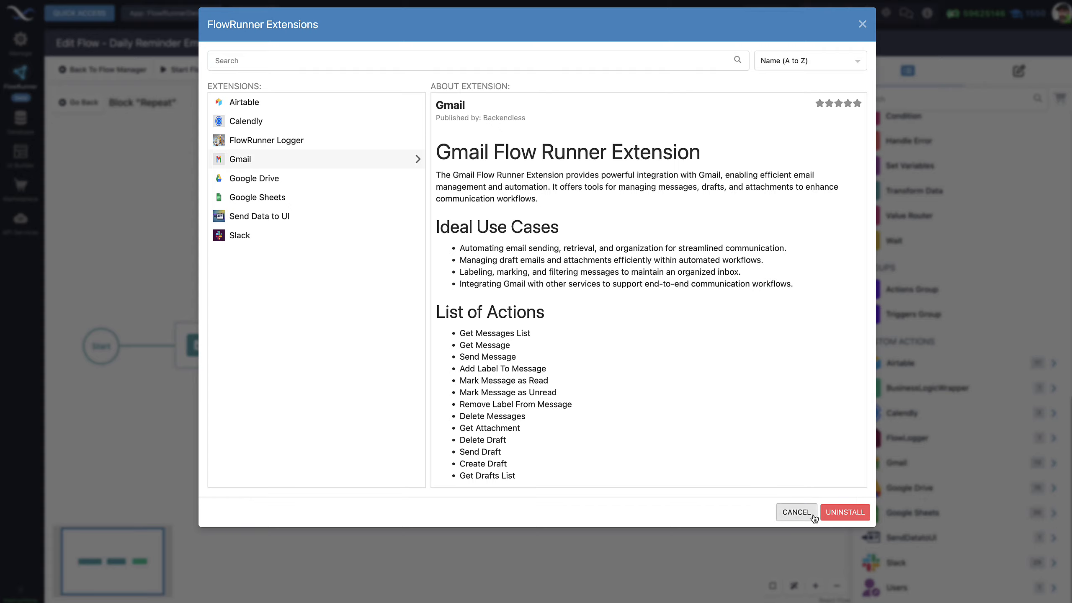
pyautogui.click(796, 513)
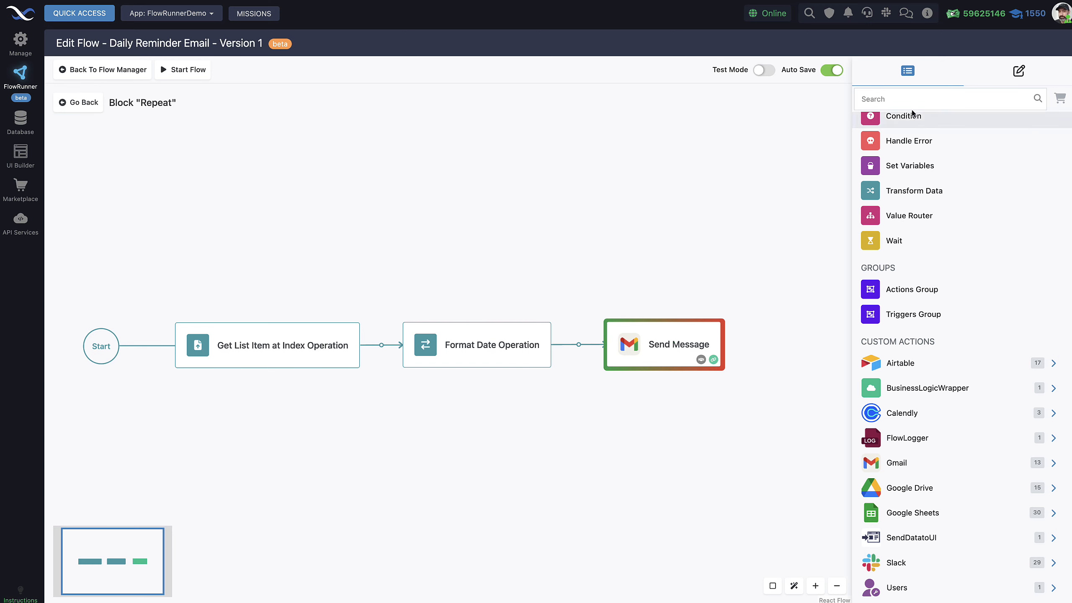
# Step: Bring back the Send Message settings and shift the flow diagram up and right
pyautogui.click(1023, 76)
pyautogui.scroll(-2, 933, 353)
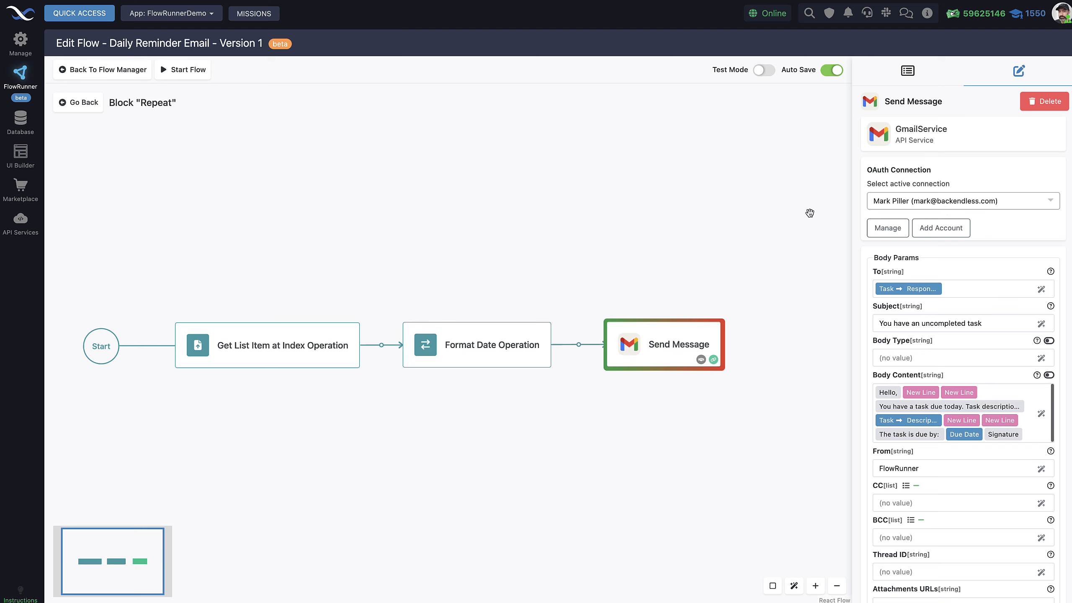
pyautogui.moveTo(754, 406); pyautogui.dragTo(772, 373)
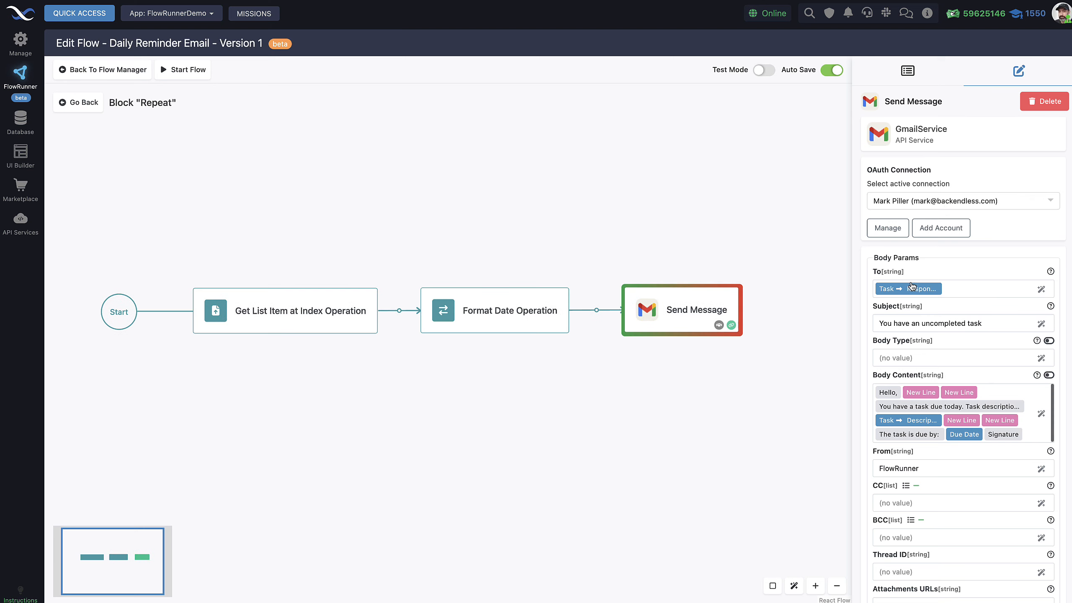
# Step: Inspect the To field's expression, fed by the Task's Responsible User Email, leaving it unchanged
pyautogui.click(1041, 289)
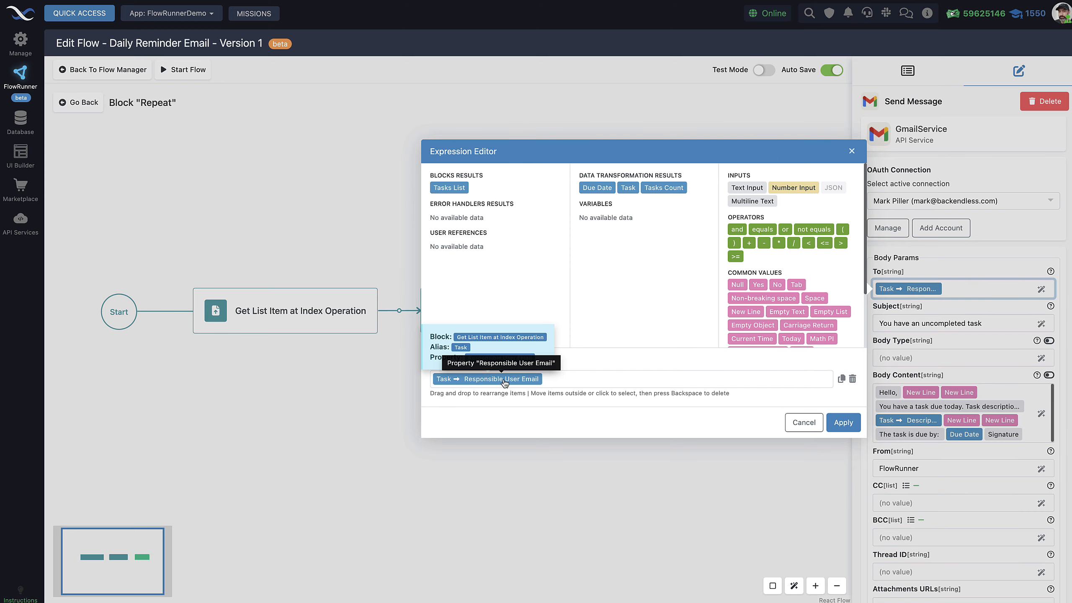
pyautogui.click(477, 380)
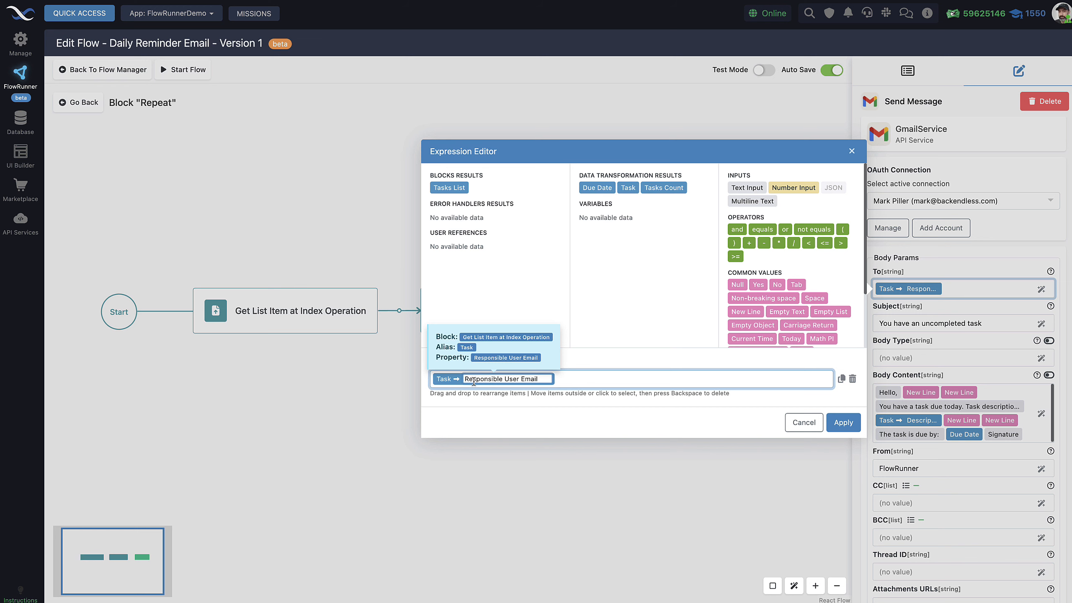
pyautogui.click(547, 414)
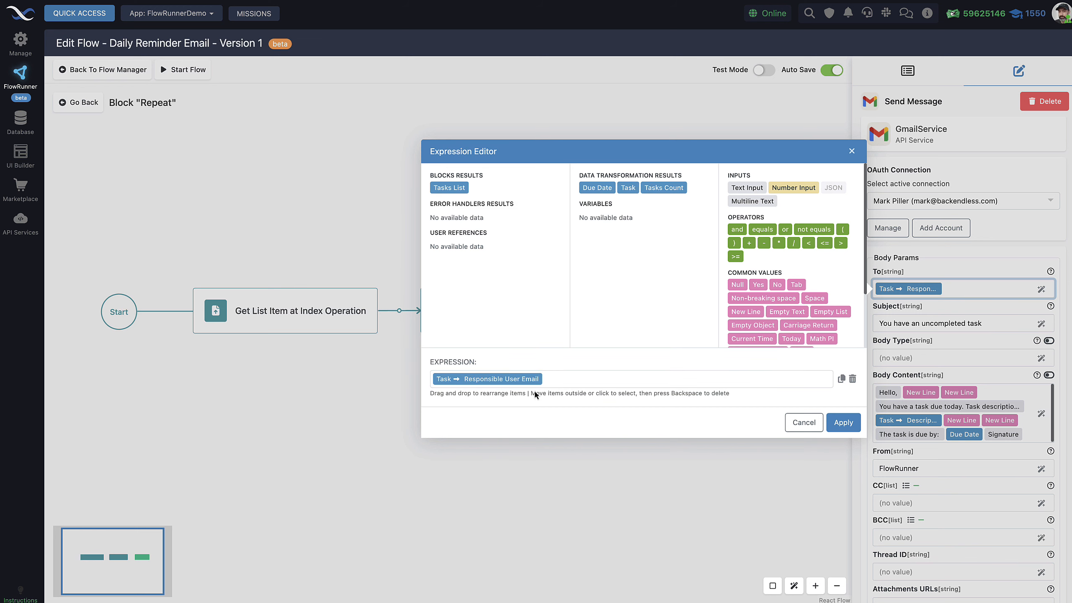
pyautogui.click(796, 426)
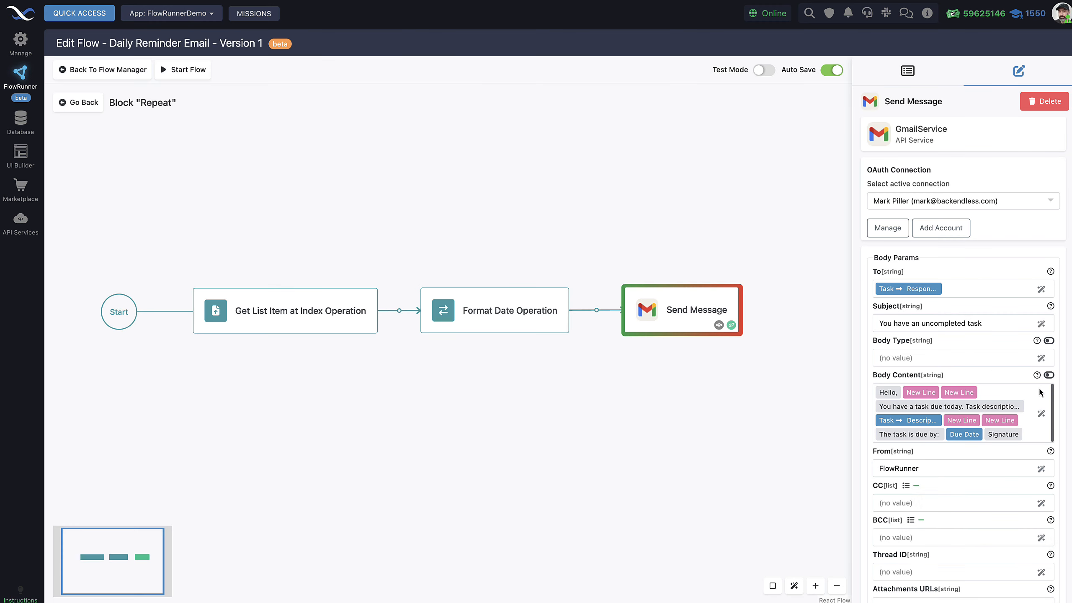
# Step: Inspect the Send Message Body Content expression twice, closing it without changes
pyautogui.click(1041, 414)
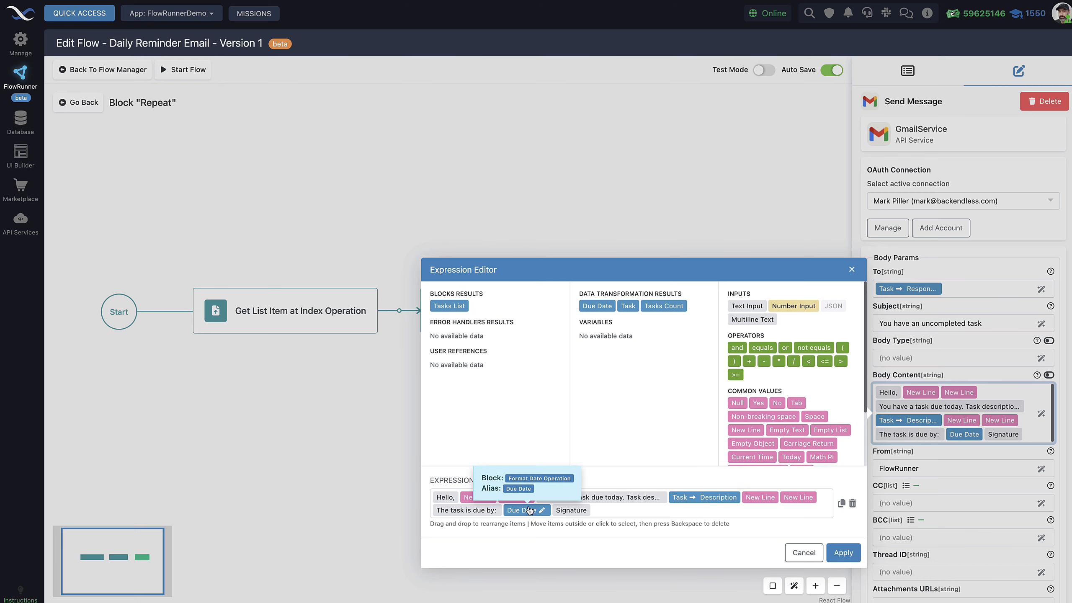
pyautogui.click(804, 554)
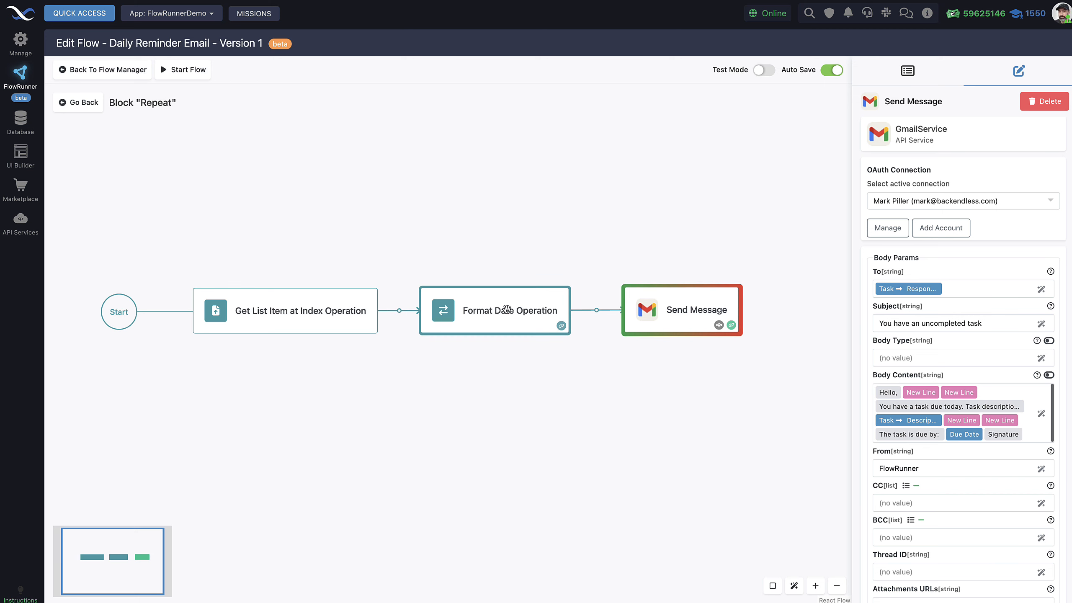
pyautogui.click(1042, 415)
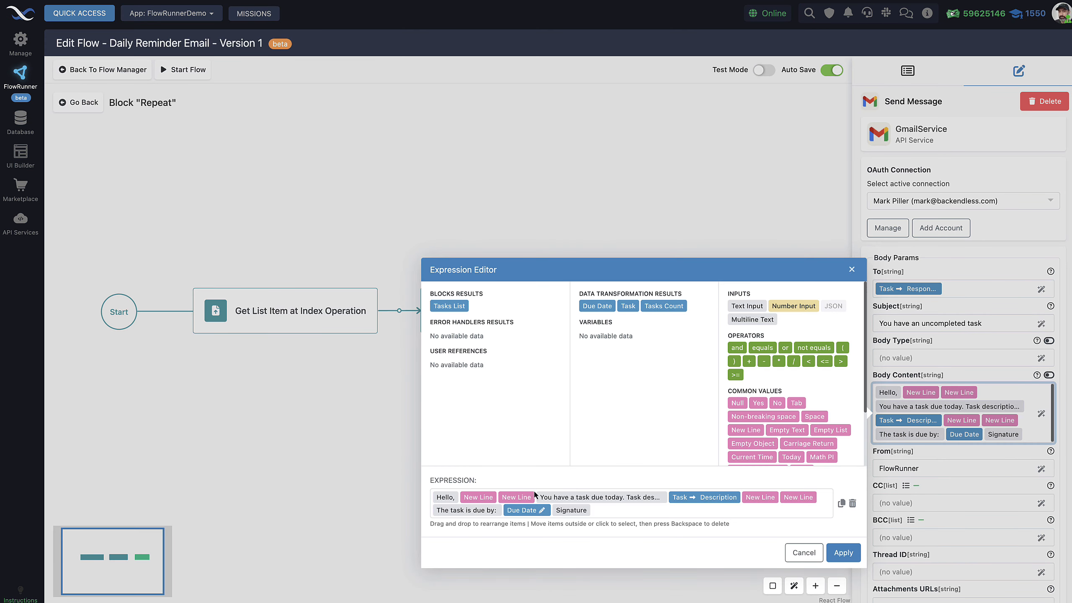
pyautogui.click(803, 553)
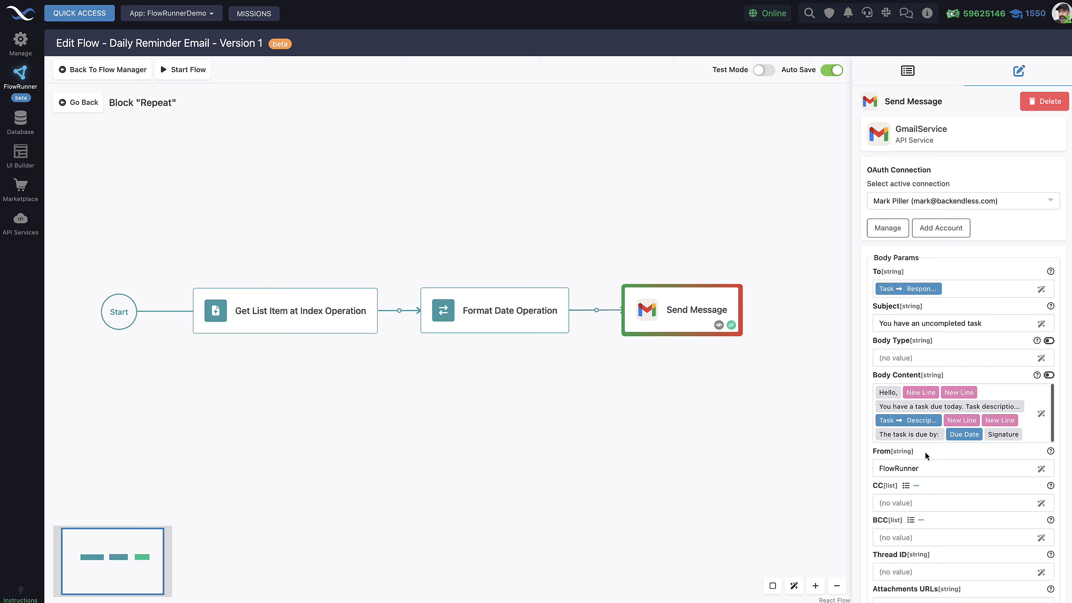
# Step: Go back to the main flow and shift its diagram down to show all blocks
pyautogui.scroll(-2, 929, 475)
pyautogui.scroll(5, 928, 475)
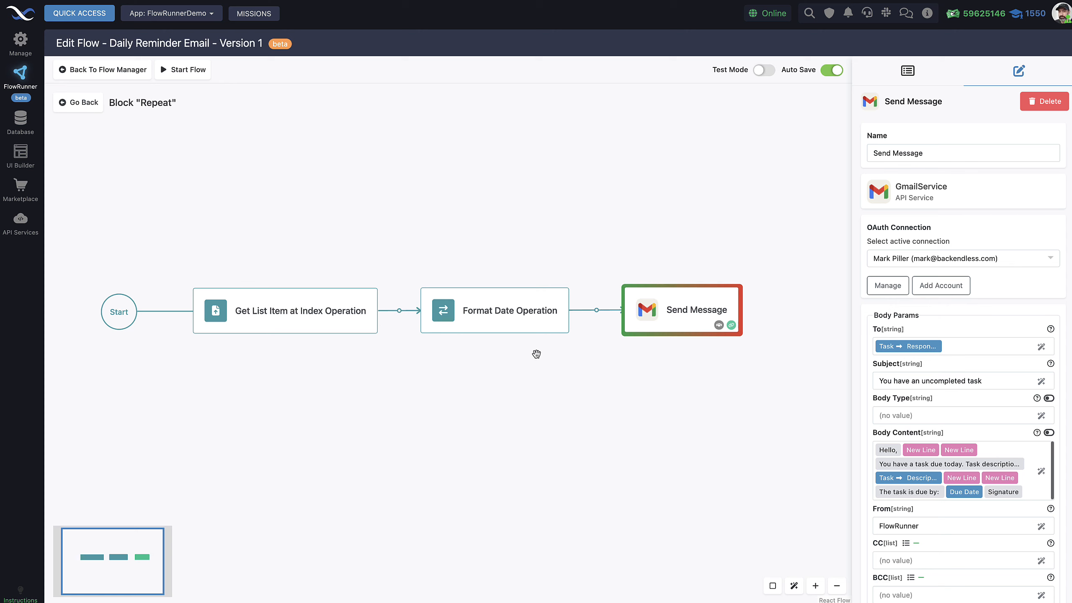
pyautogui.click(81, 102)
pyautogui.moveTo(417, 305); pyautogui.dragTo(412, 378)
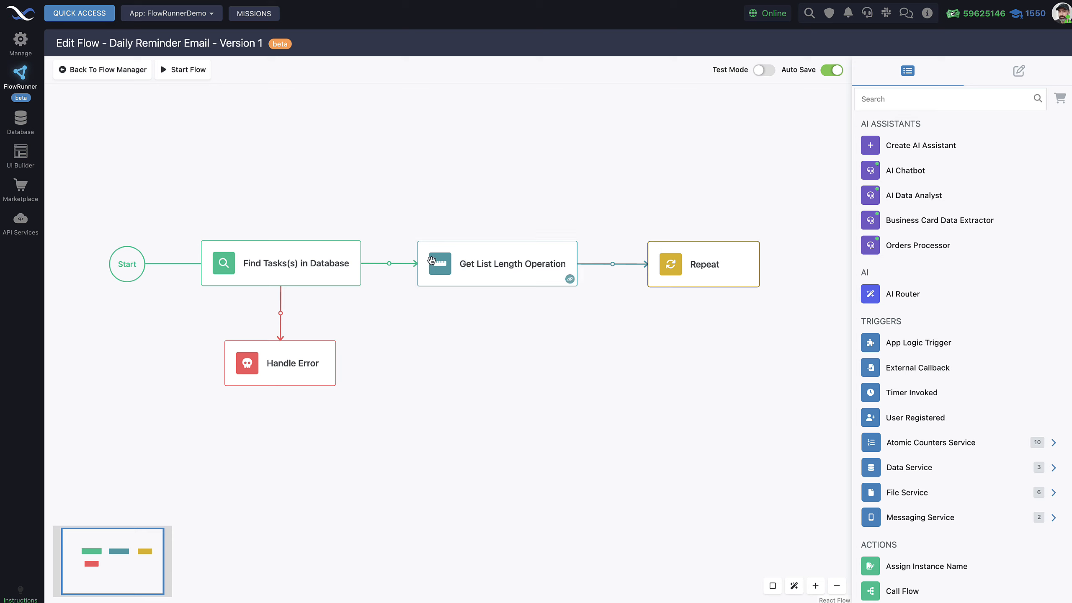